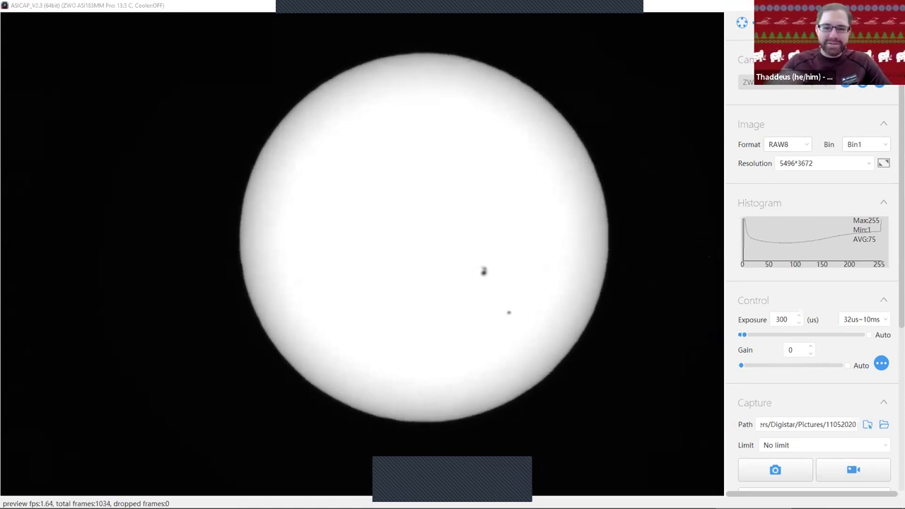
# Zoom in on the two sunspots in the live solar view and examine them.
pyautogui.moveTo(732, 174)
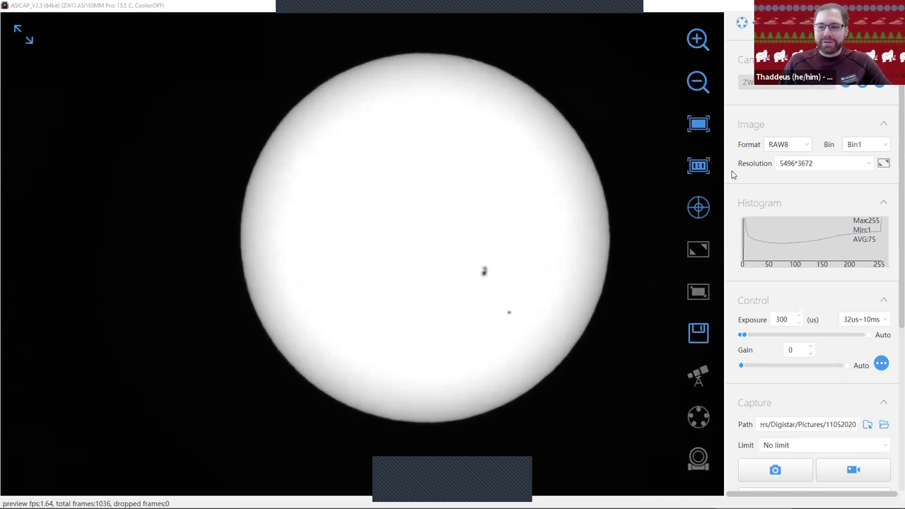
pyautogui.scroll(3, 626, 187)
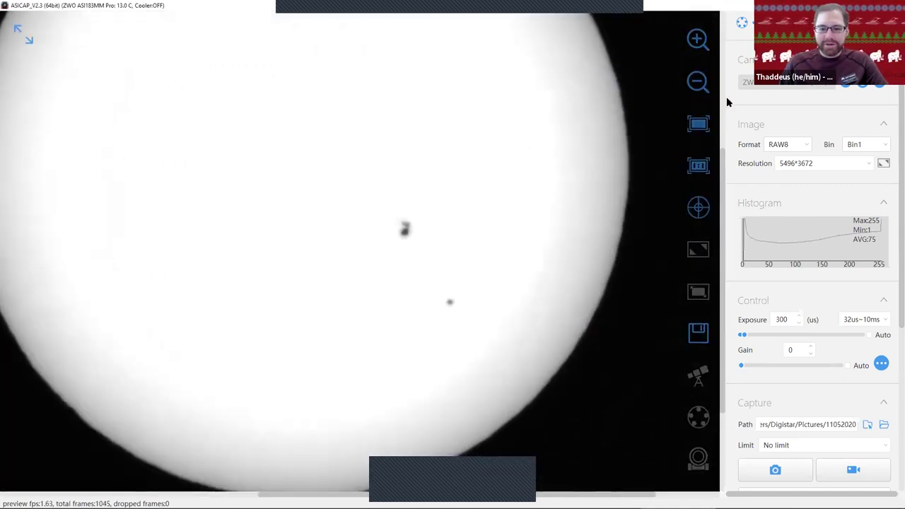
pyautogui.click(700, 42)
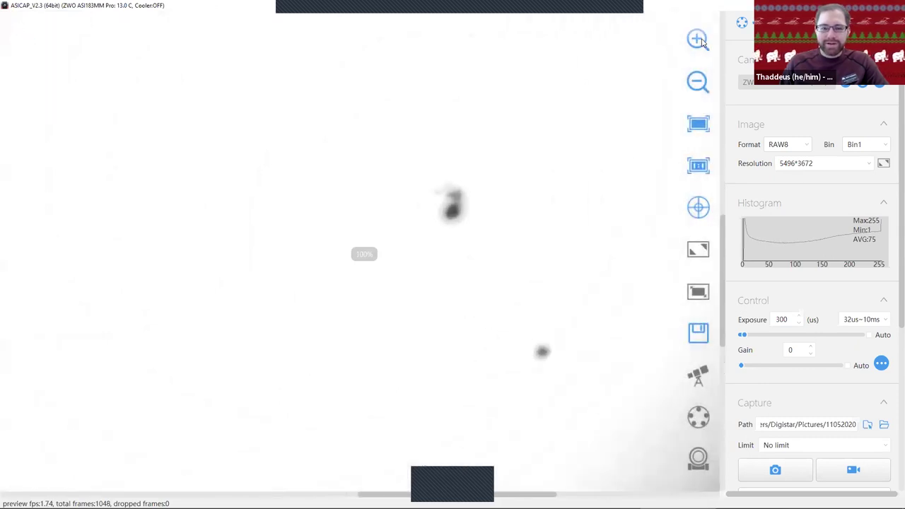
pyautogui.click(700, 83)
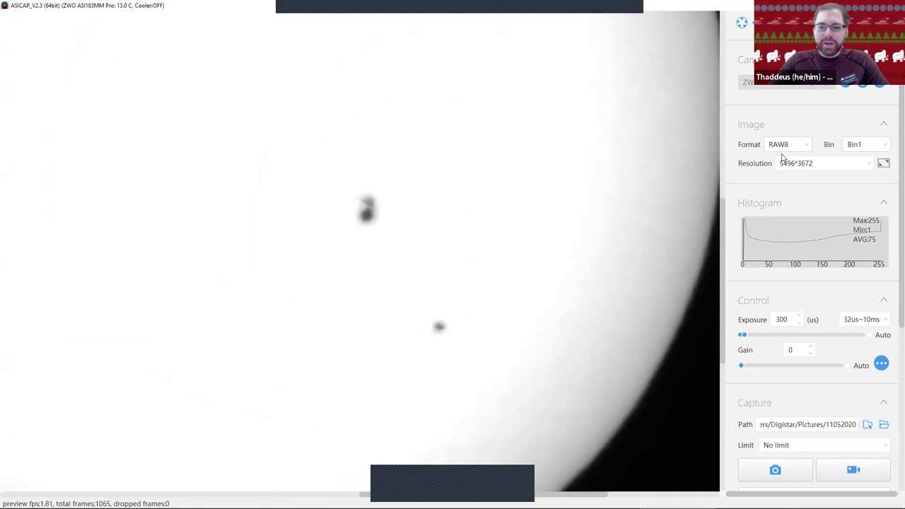
pyautogui.moveTo(694, 146)
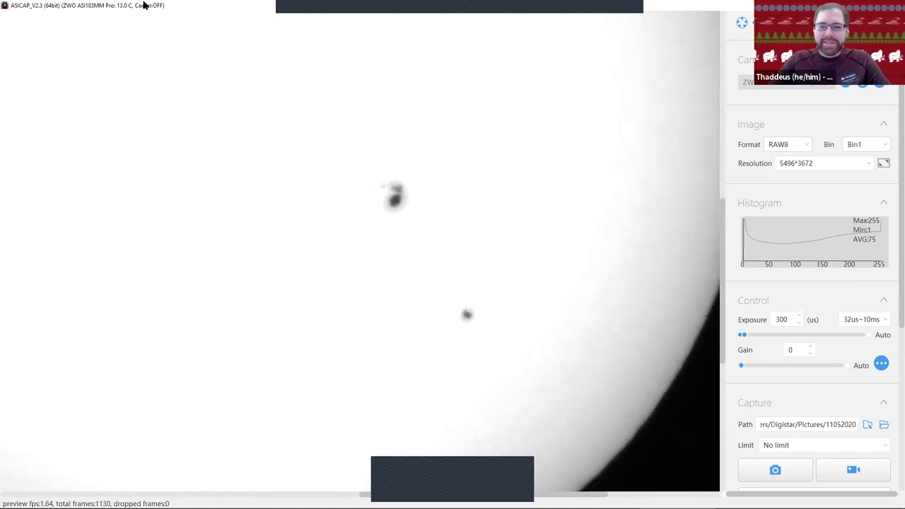
pyautogui.moveTo(495, 347)
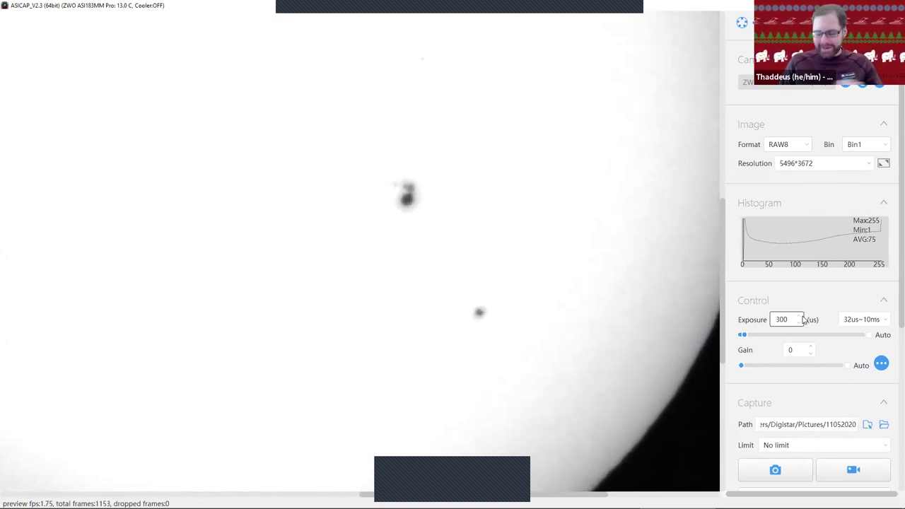
# Set the camera exposure to 315 us.
pyautogui.scroll(2, 798, 325)
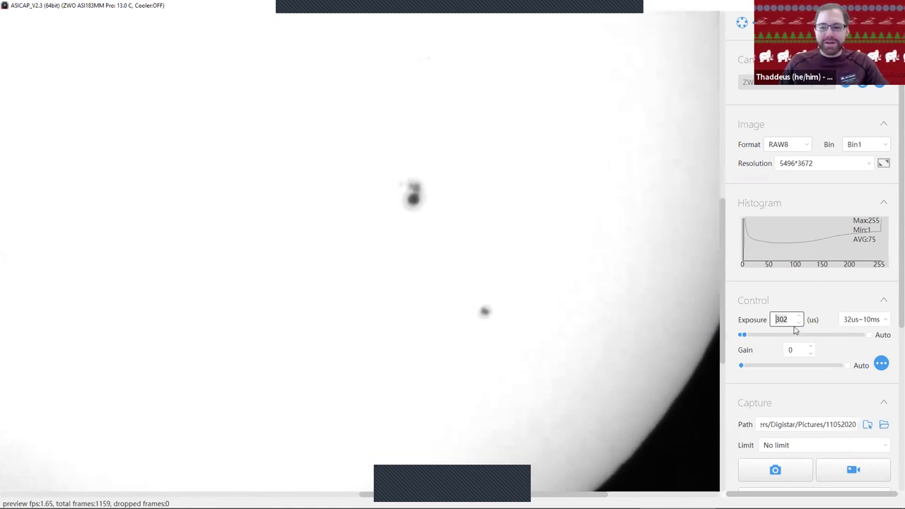
pyautogui.click(800, 317)
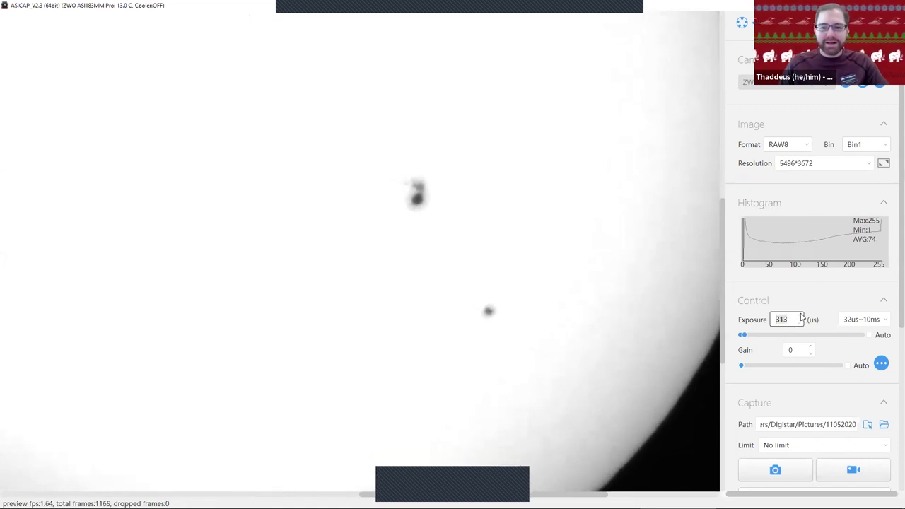
pyautogui.scroll(4, 801, 318)
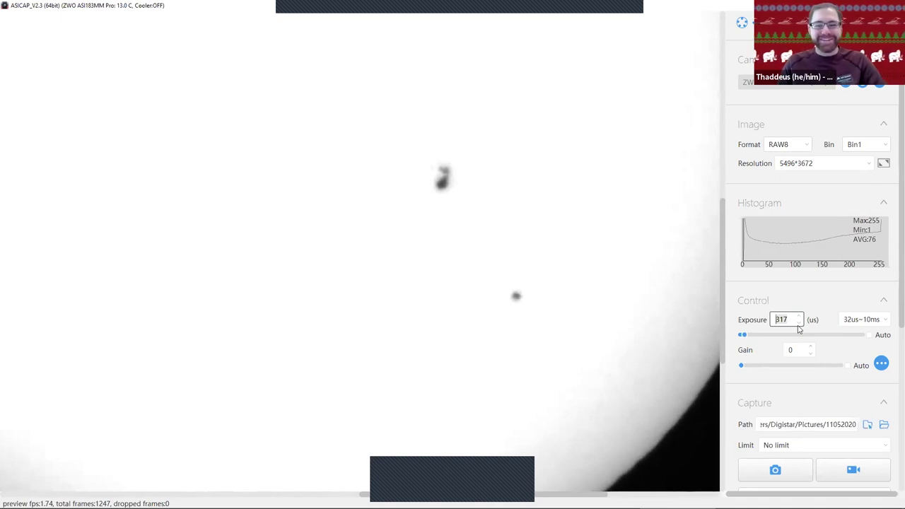
pyautogui.click(798, 324)
pyautogui.click(798, 325)
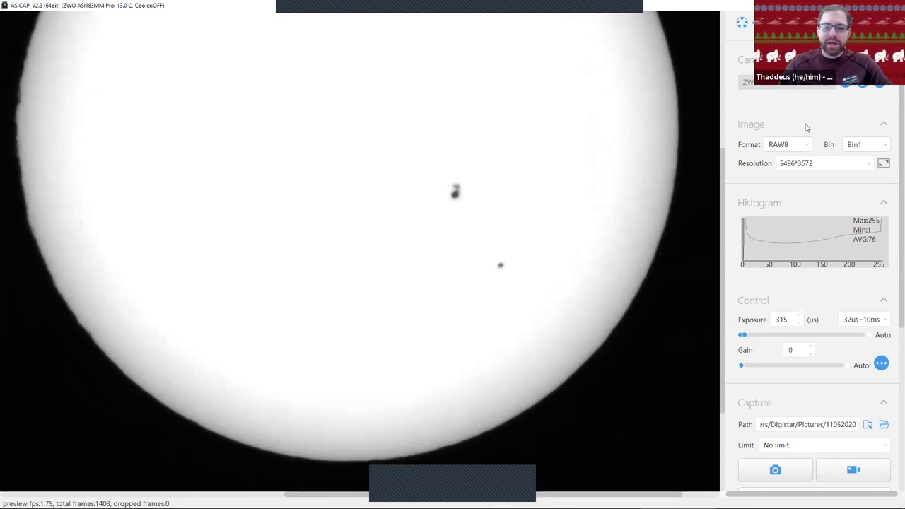
# Examine the upper edge of the Sun close up and bring the full disc back into view.
pyautogui.click(699, 80)
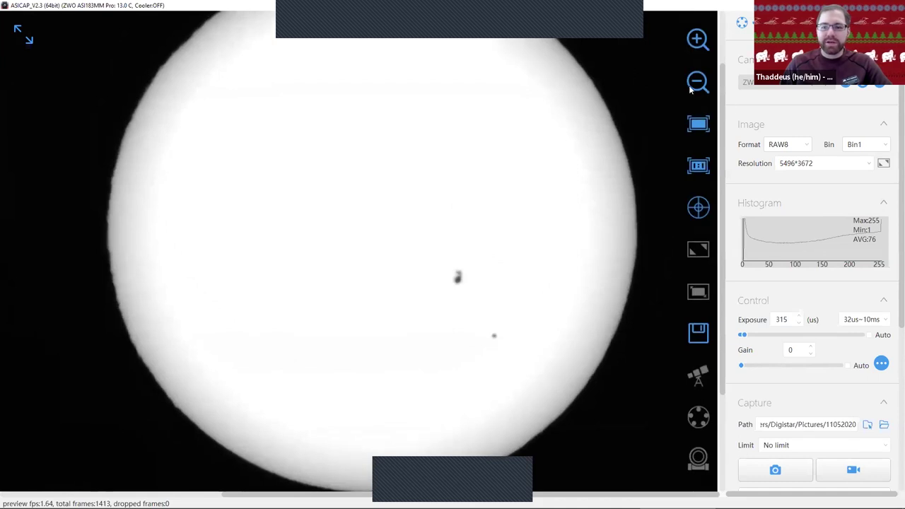
pyautogui.click(697, 83)
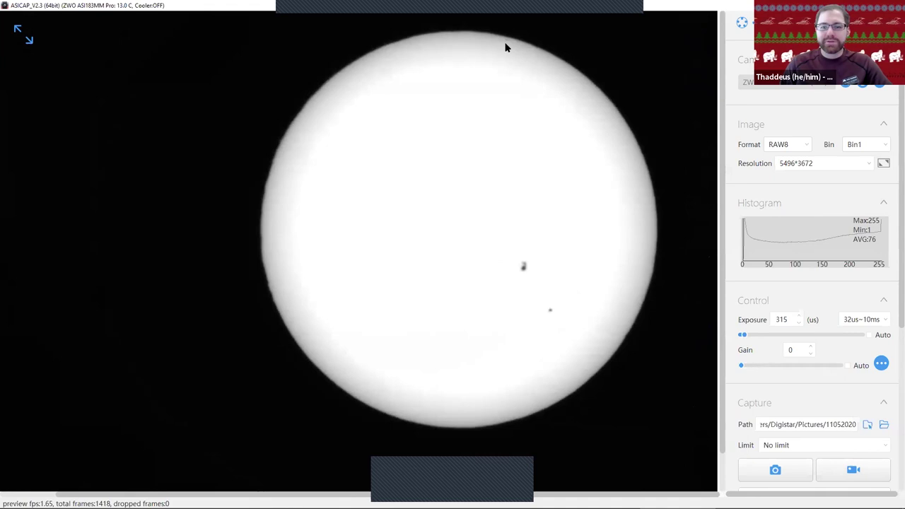
pyautogui.scroll(3, 506, 47)
pyautogui.moveTo(503, 35); pyautogui.dragTo(380, 71)
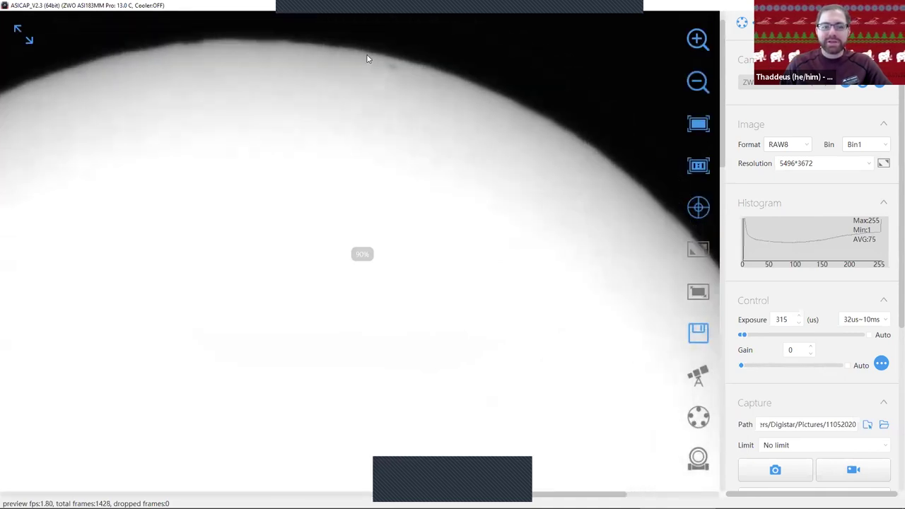
pyautogui.scroll(1, 365, 92)
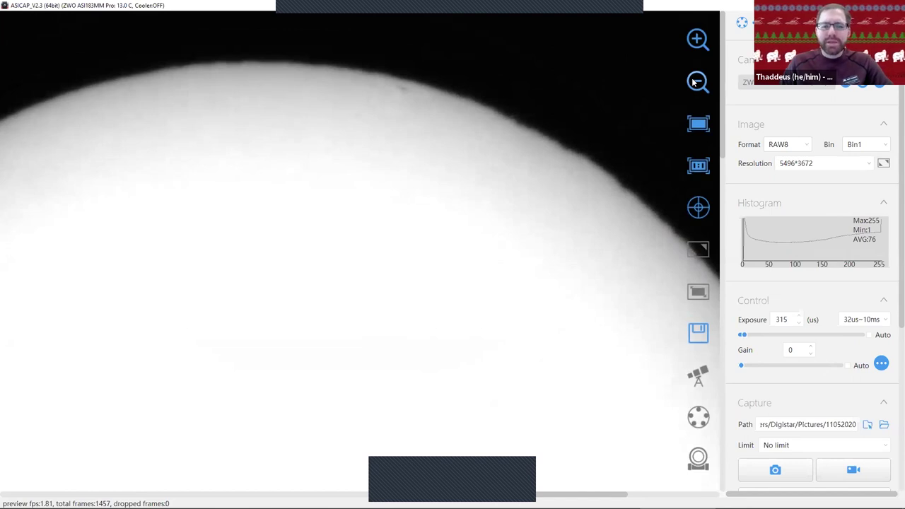
pyautogui.click(695, 82)
pyautogui.click(694, 82)
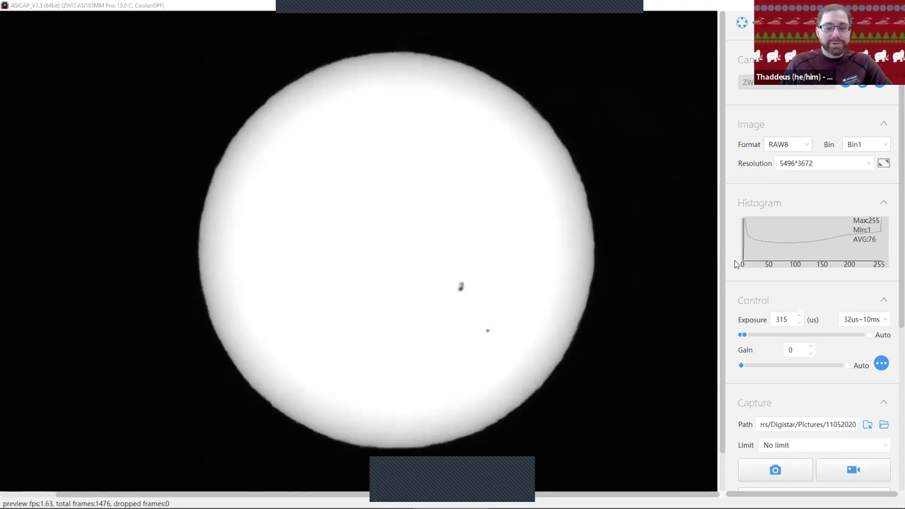
# Examine the sunspot pair again at close magnification in the live view.
pyautogui.moveTo(605, 254)
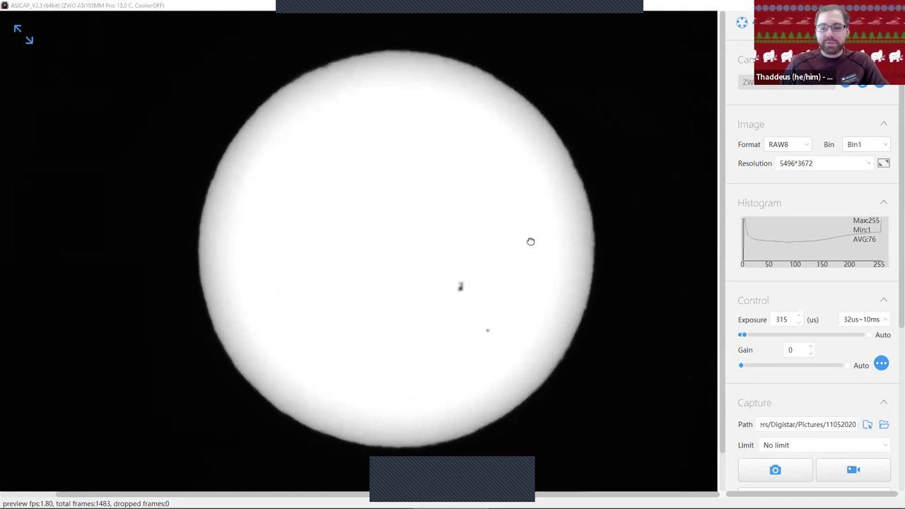
pyautogui.scroll(2, 530, 242)
pyautogui.click(698, 40)
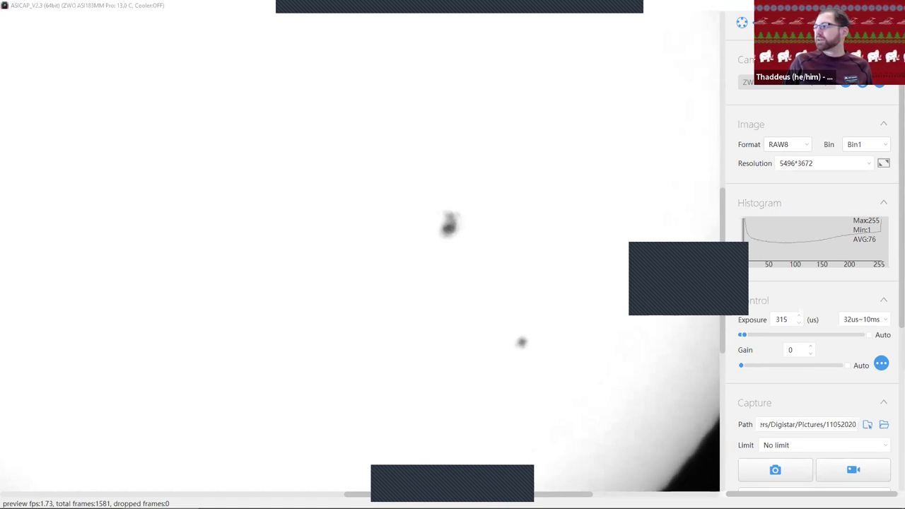
pyautogui.moveTo(538, 287)
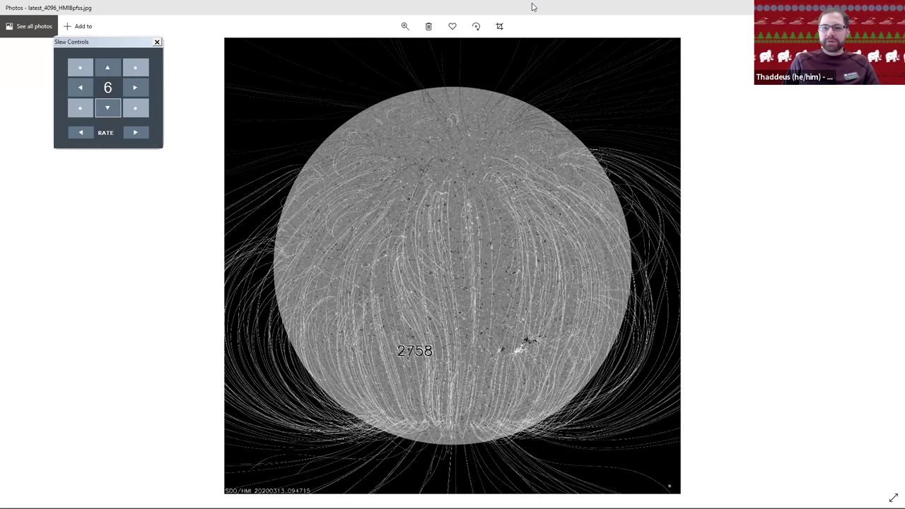
# Switch from Photos to the live view in ASICAP and frame the whole solar disc.
pyautogui.hotkey('alt', 'Tab')
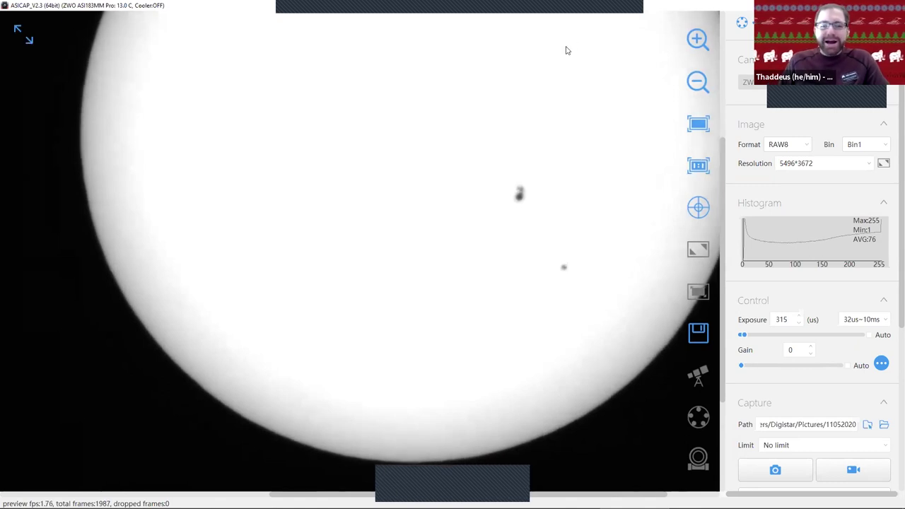
pyautogui.moveTo(541, 136); pyautogui.dragTo(494, 158)
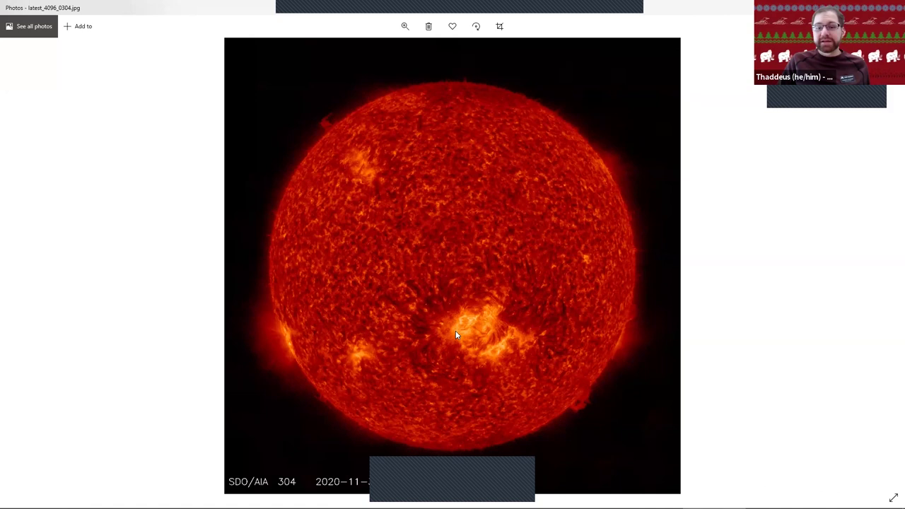
pyautogui.scroll(5, 427, 225)
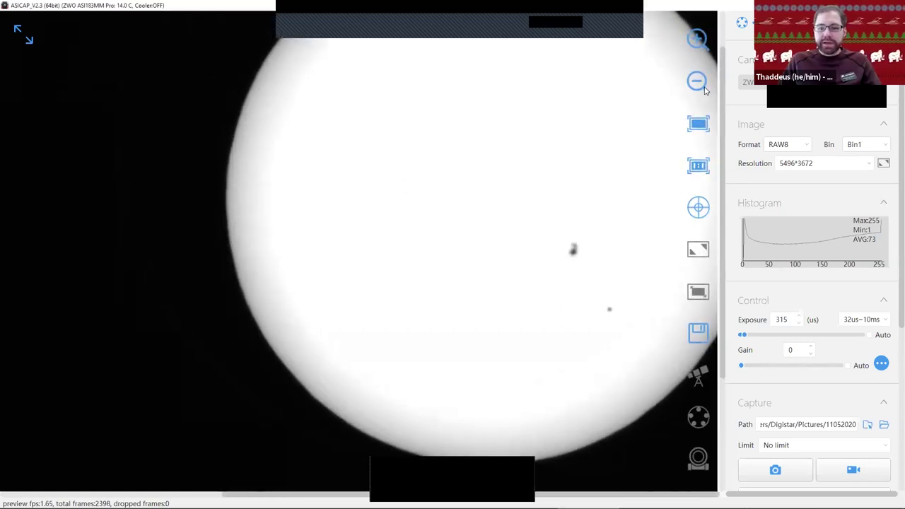
pyautogui.click(702, 85)
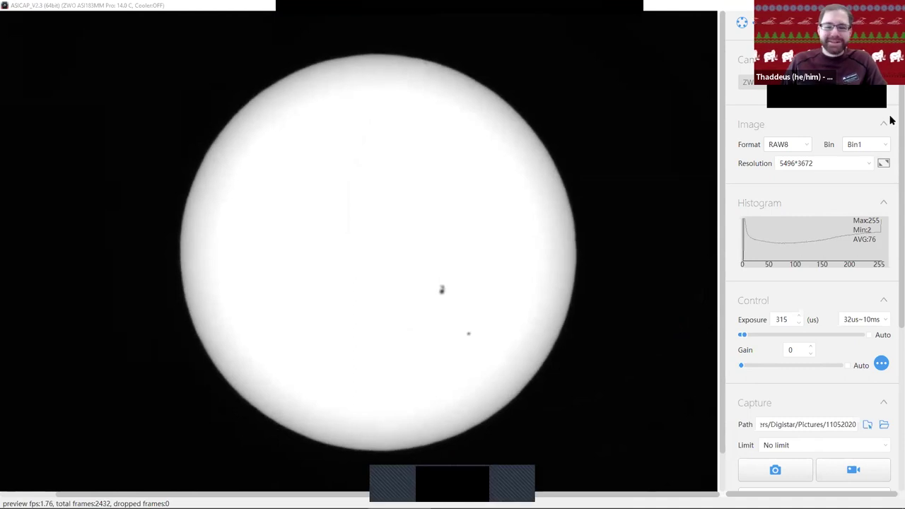
pyautogui.moveTo(649, 146)
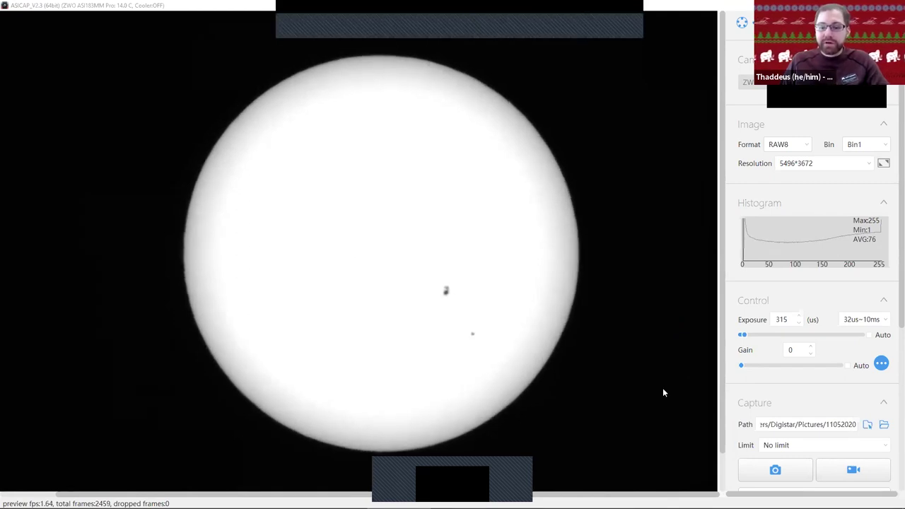
# Switch to the AIA 304 solar image in Photos and rotate it a quarter turn counterclockwise.
pyautogui.hotkey('alt', 'Tab')
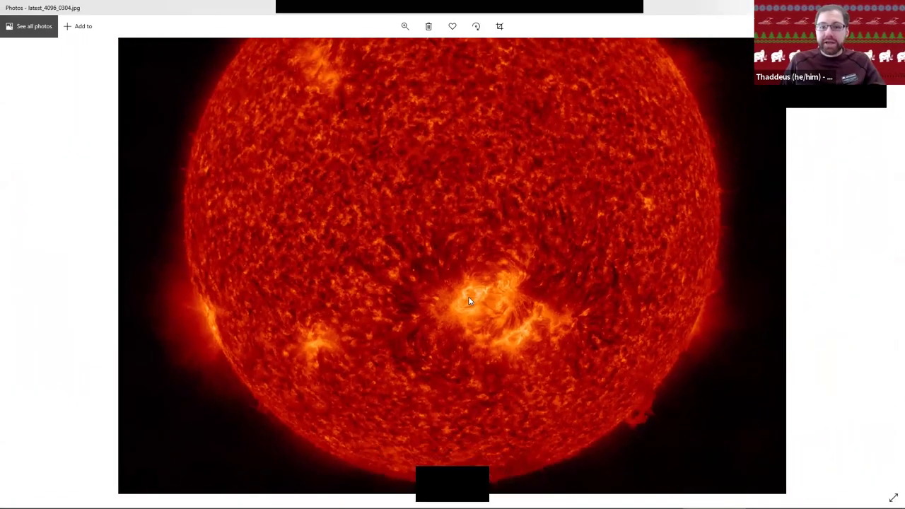
pyautogui.click(476, 26)
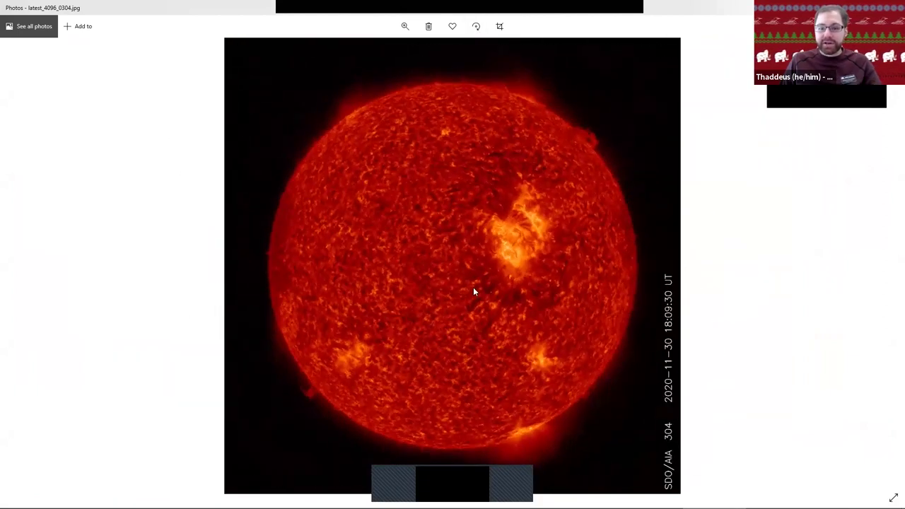
pyautogui.scroll(1, 473, 292)
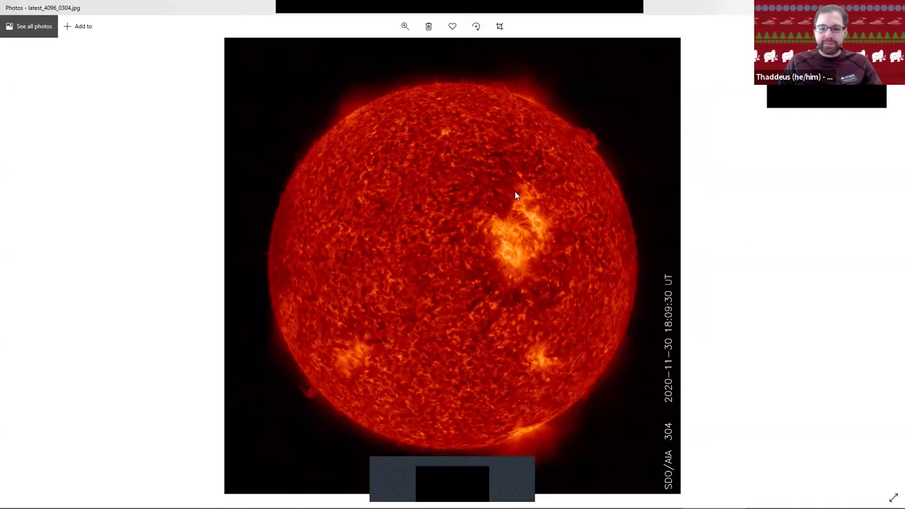
pyautogui.hotkey('ctrl', 'r')
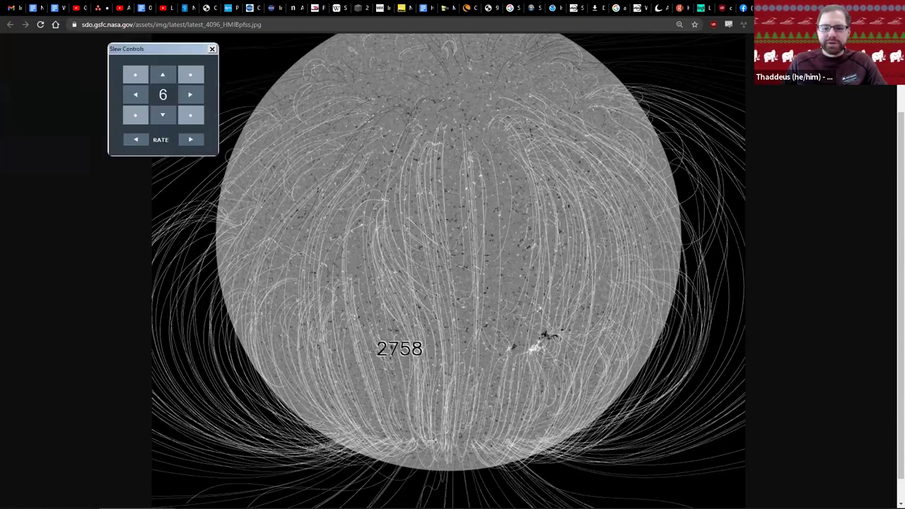
# Slew the telescope downward at rate 6 and check the live camera view of the Sun's edge.
pyautogui.click(162, 114)
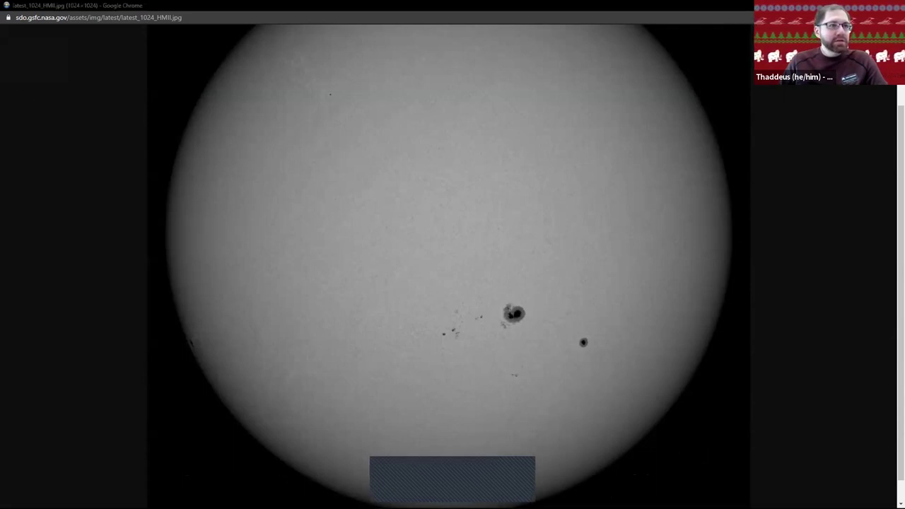
pyautogui.hotkey('alt', 'Tab')
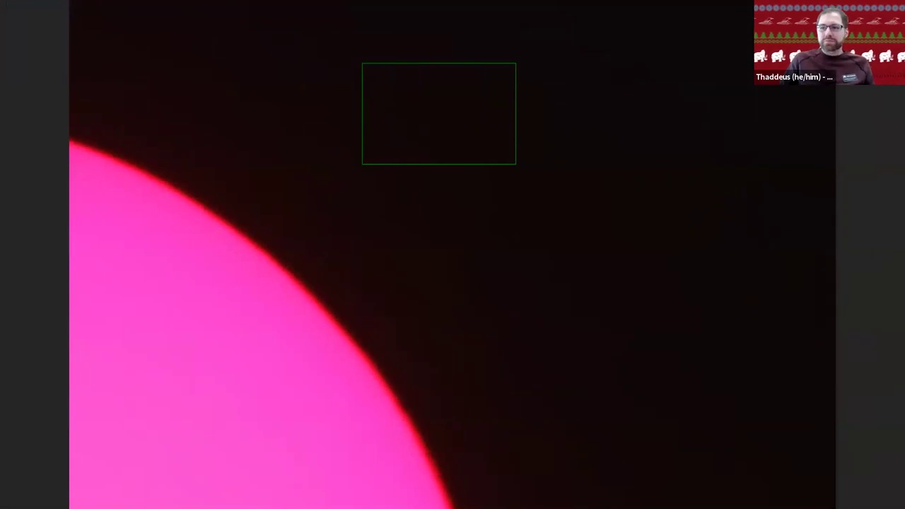
pyautogui.hotkey('alt', 'Tab')
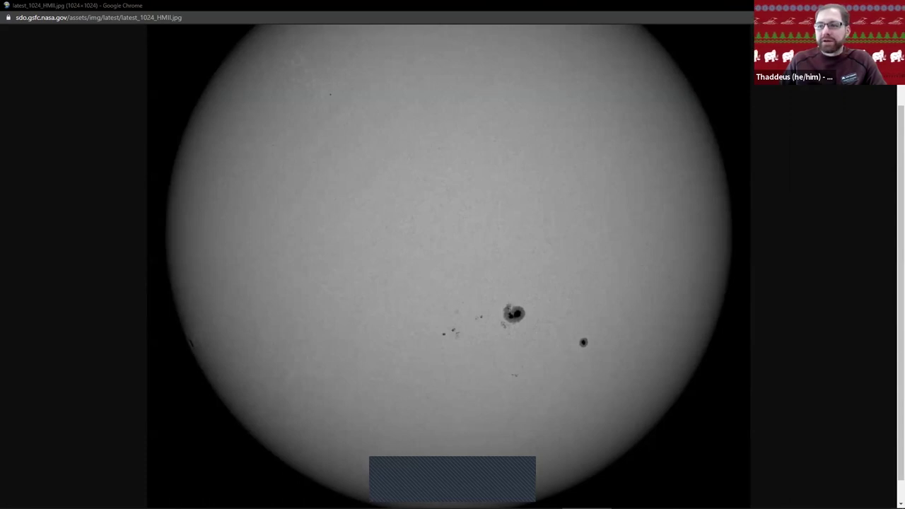
# Close the HMI image and open the 4096-pixel AIA 094 image from the SDO data page.
pyautogui.press('F5')
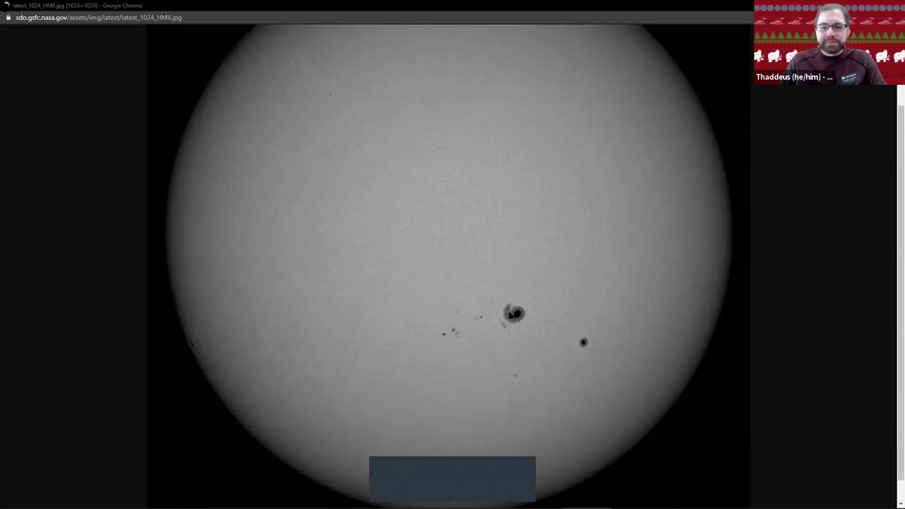
pyautogui.scroll(4, 644, 350)
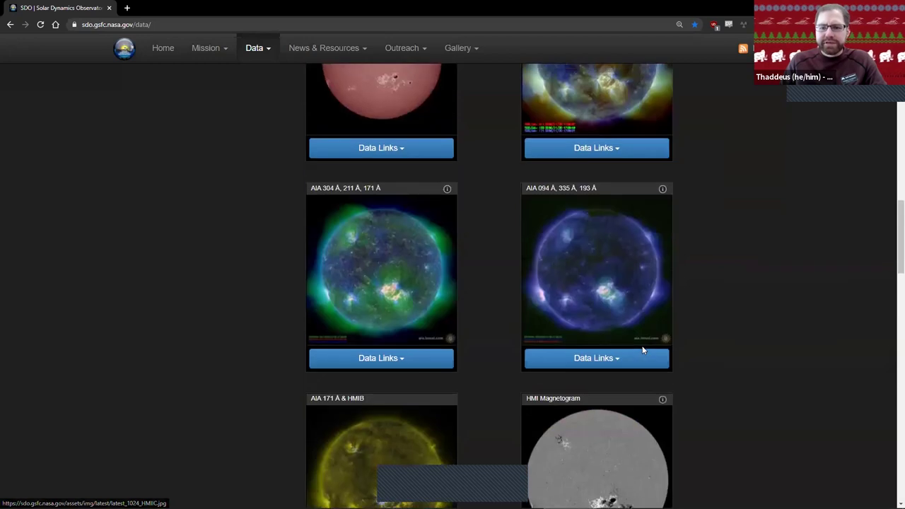
pyautogui.scroll(12, 638, 347)
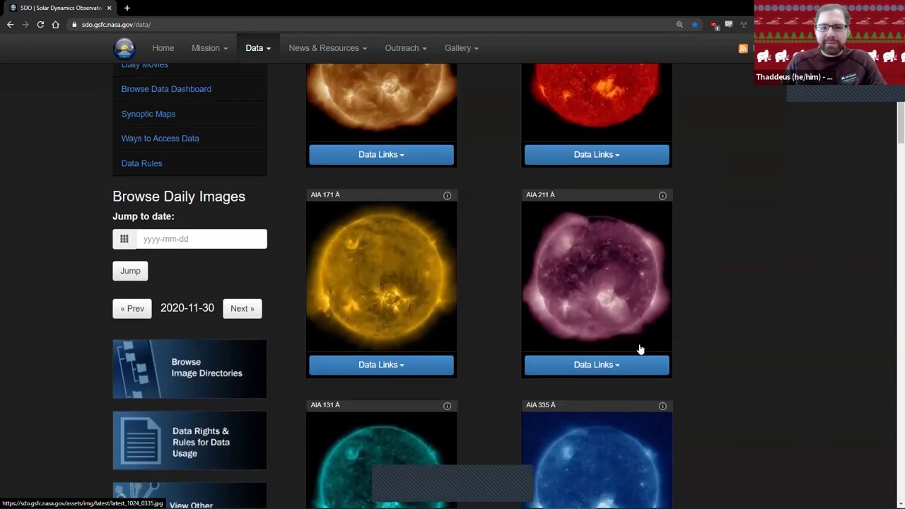
pyautogui.scroll(-6, 639, 348)
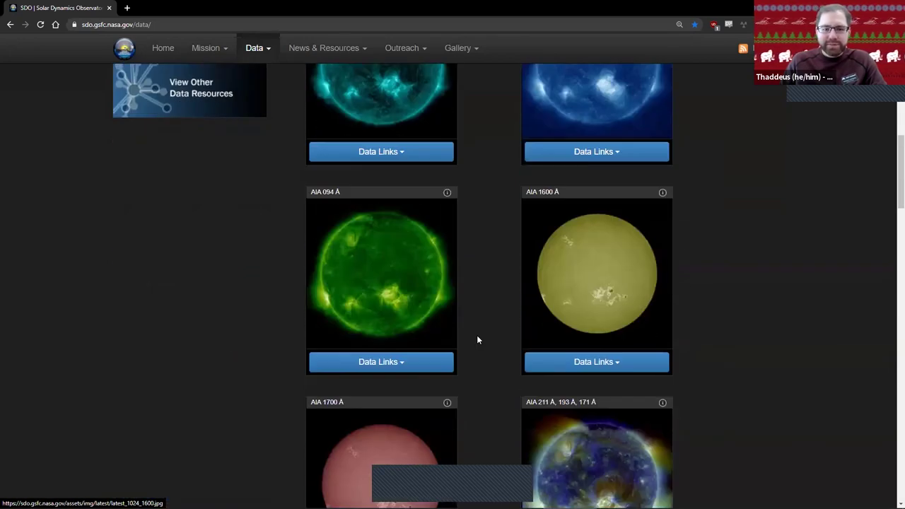
pyautogui.click(384, 364)
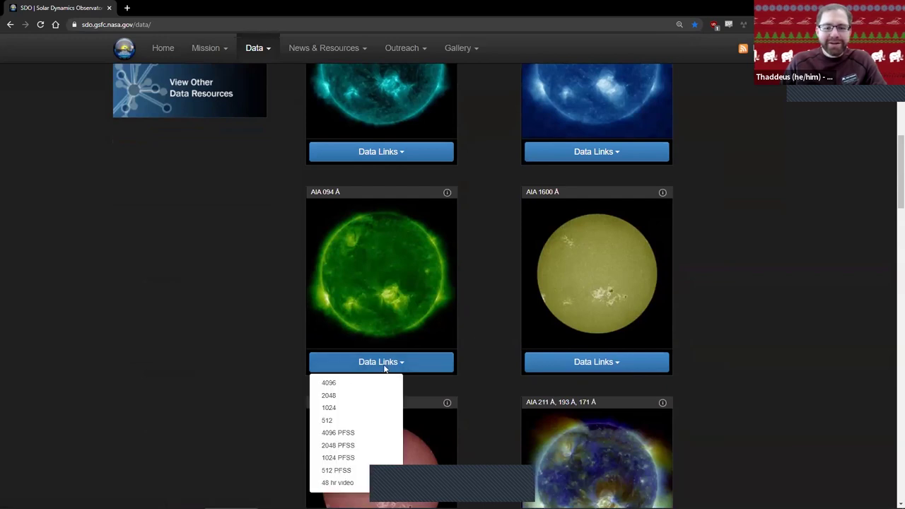
pyautogui.click(346, 386)
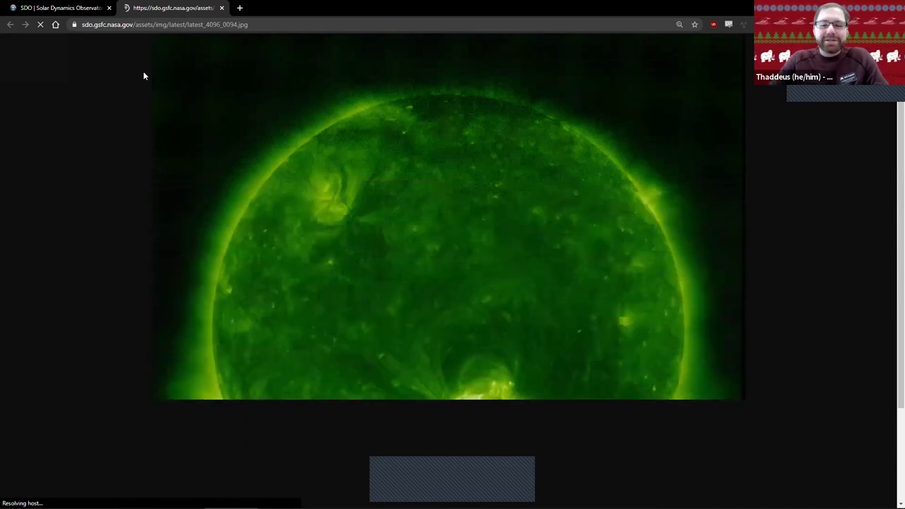
# Reduce the page zoom to 110% and frame the full solar disc of the AIA 094 image.
pyautogui.scroll(-1, 143, 72)
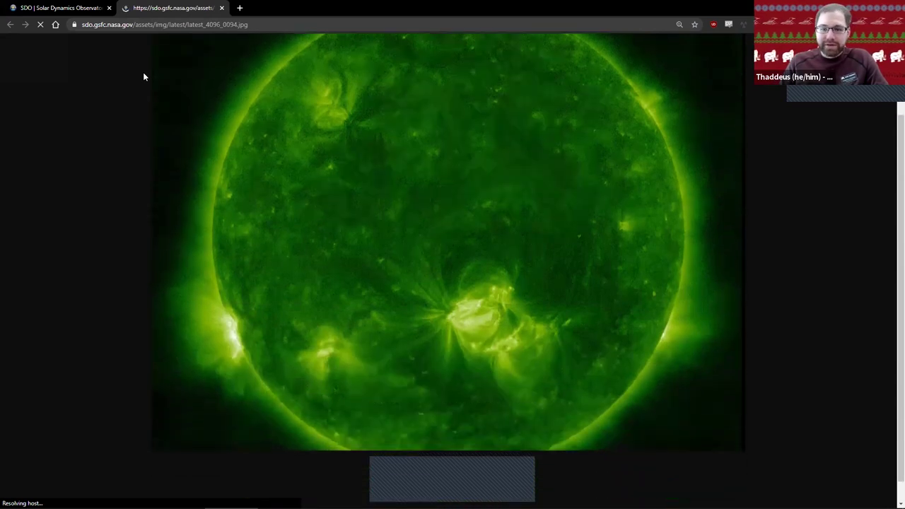
pyautogui.hotkey('ctrl', '-')
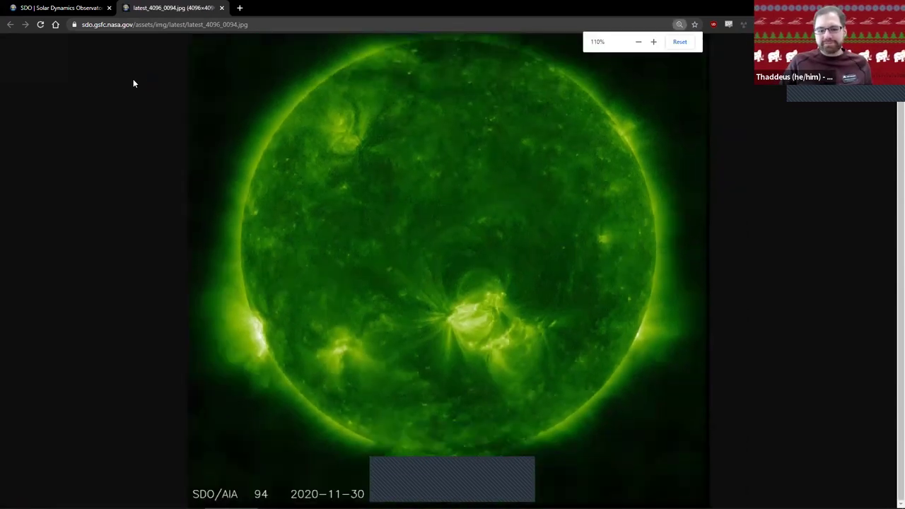
pyautogui.scroll(1, 115, 104)
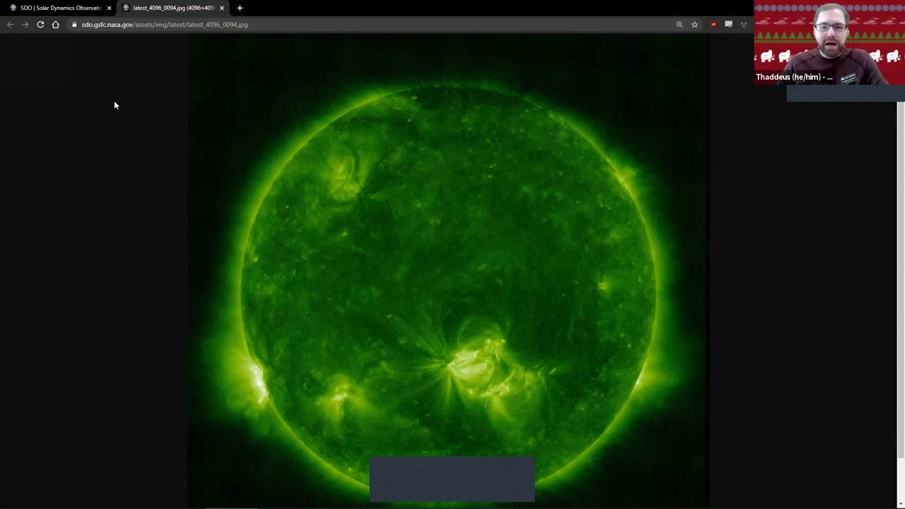
pyautogui.scroll(-1, 114, 102)
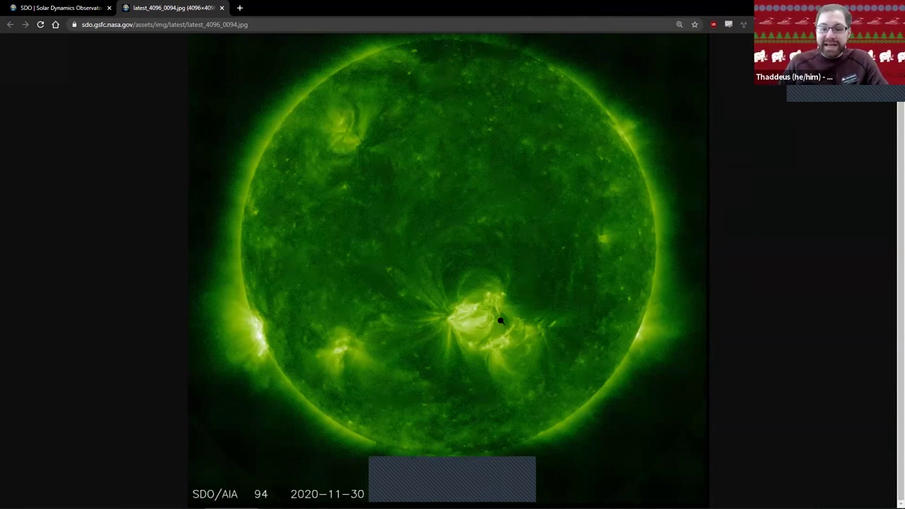
# Examine the bright active regions at full size, from the central group to the eastern limb, and return to the whole disc.
pyautogui.click(463, 289)
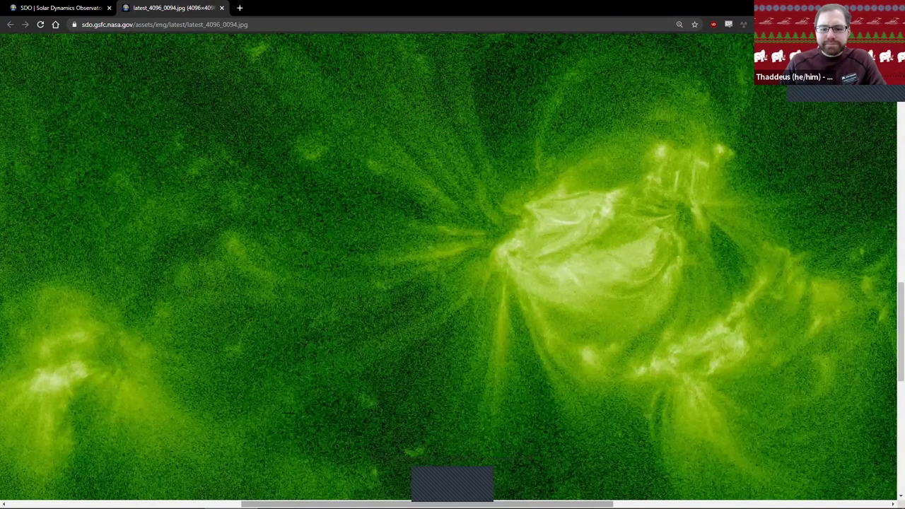
pyautogui.hscroll(1, 378, 290)
pyautogui.hscroll(3, 379, 290)
pyautogui.scroll(1, 378, 290)
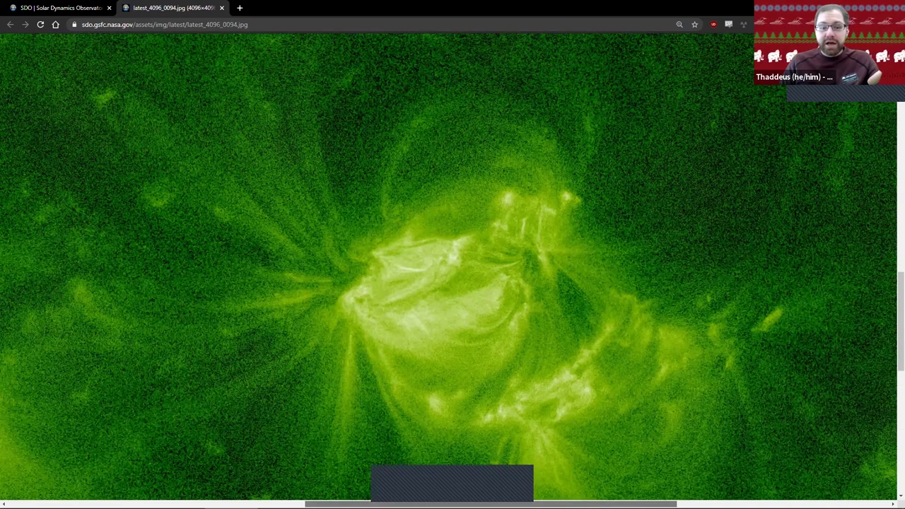
pyautogui.hscroll(-5, 257, 374)
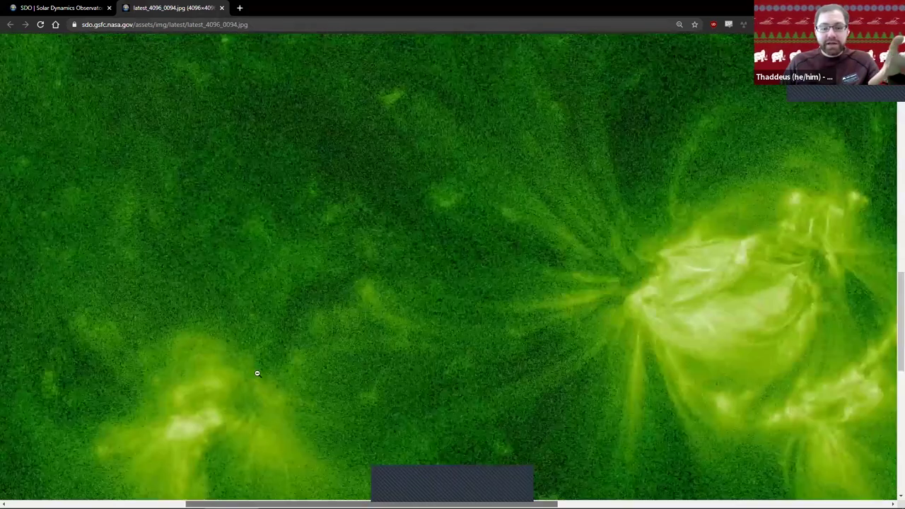
pyautogui.hscroll(-5, 258, 339)
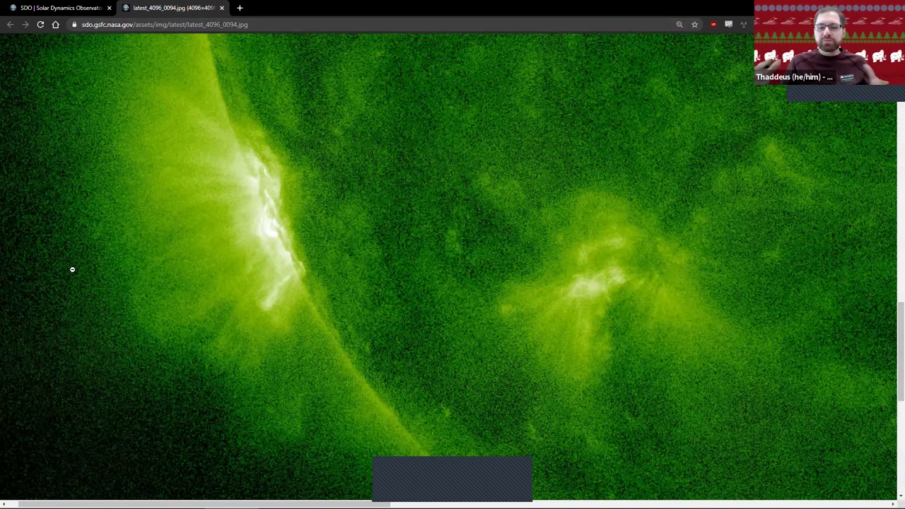
pyautogui.click(338, 244)
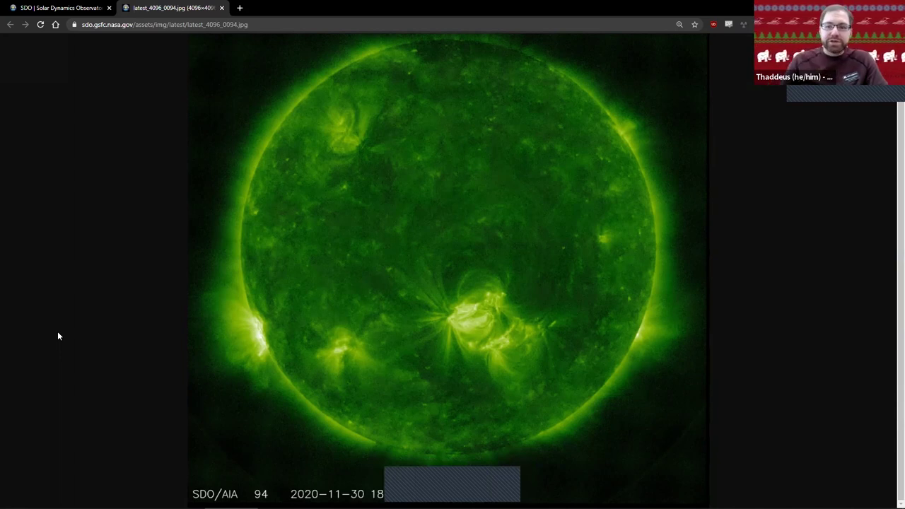
# Close the AIA 094 image and look over the solar image thumbnails on the SDO data page.
pyautogui.middleClick(173, 7)
pyautogui.scroll(-3, 268, 266)
pyautogui.scroll(6, 269, 271)
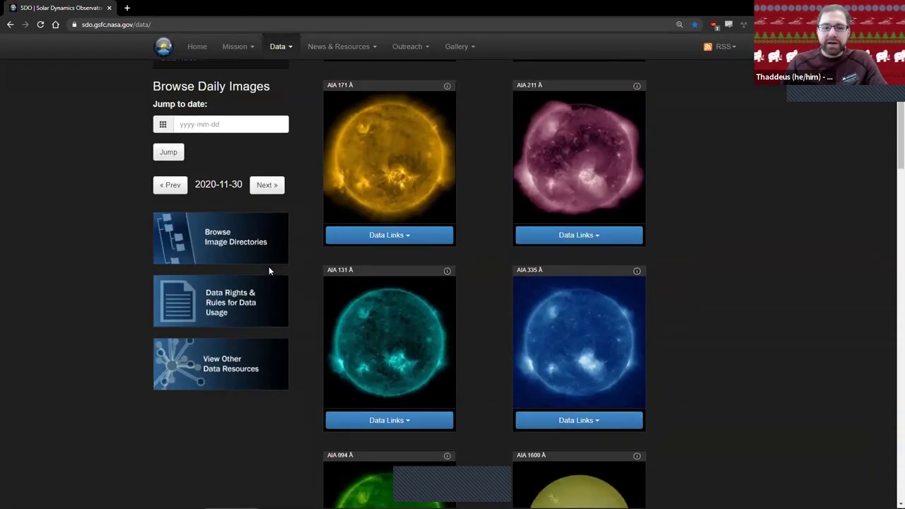
pyautogui.scroll(3, 740, 264)
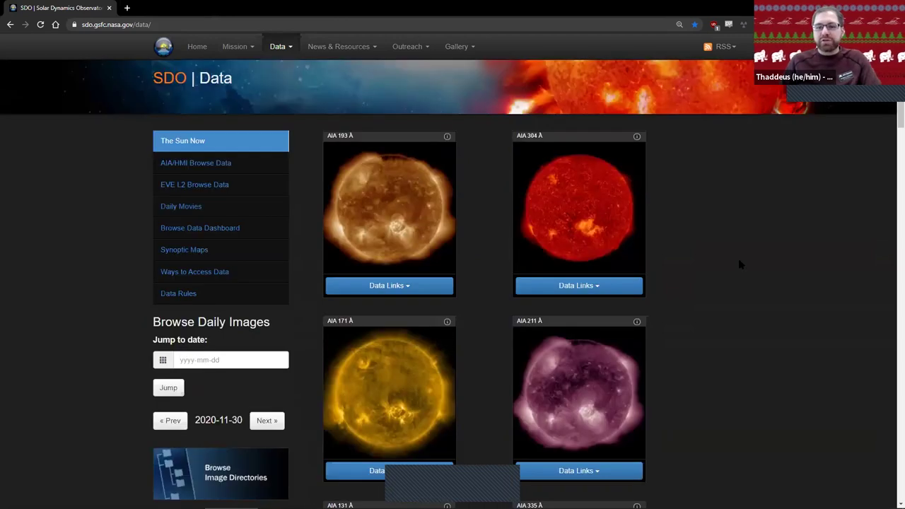
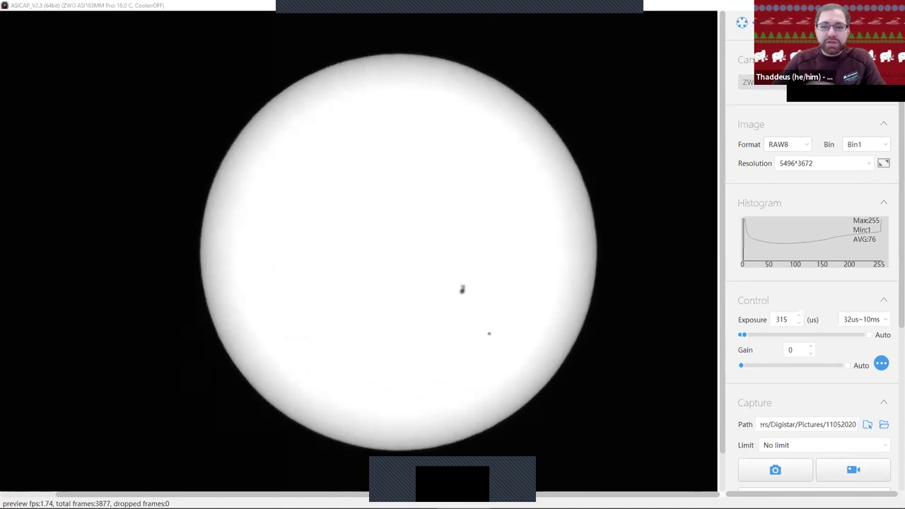
# Switch to the Canon EOS Rebel T6 live view, try a shutter speed of 1/320, and set it back to 1/640.
pyautogui.moveTo(467, 98)
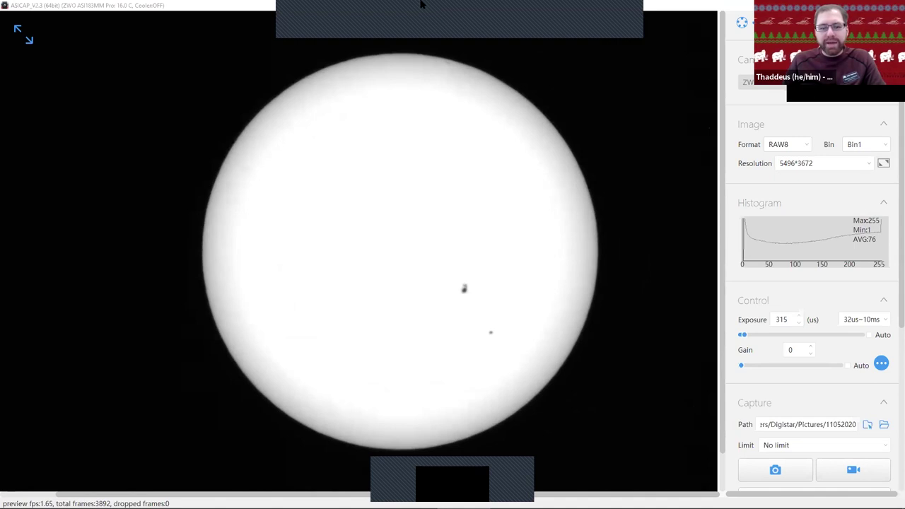
pyautogui.moveTo(697, 279)
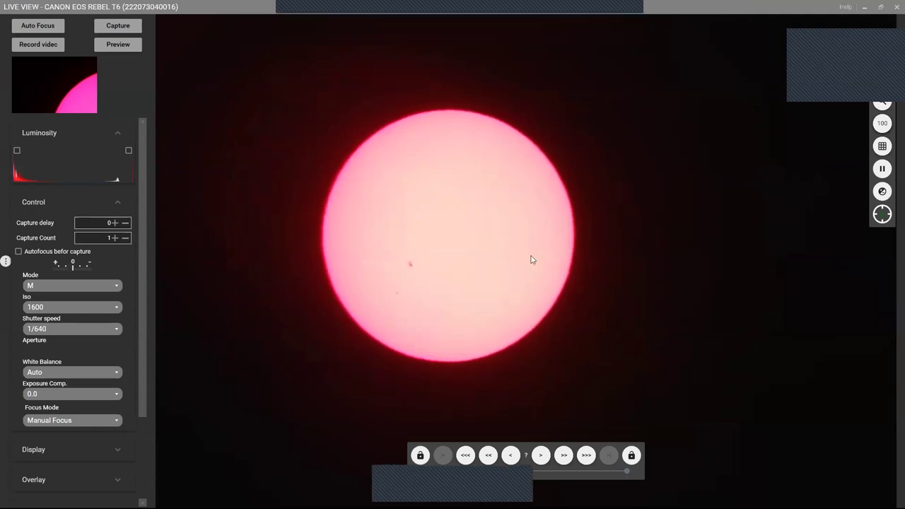
pyautogui.click(71, 329)
pyautogui.click(79, 382)
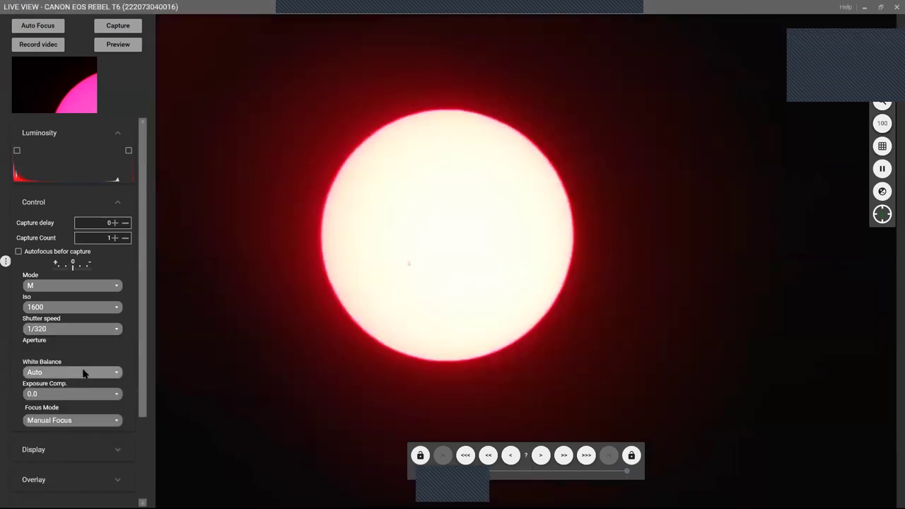
pyautogui.press('Down')
pyautogui.press('Down')
pyautogui.click(99, 329)
pyautogui.click(77, 414)
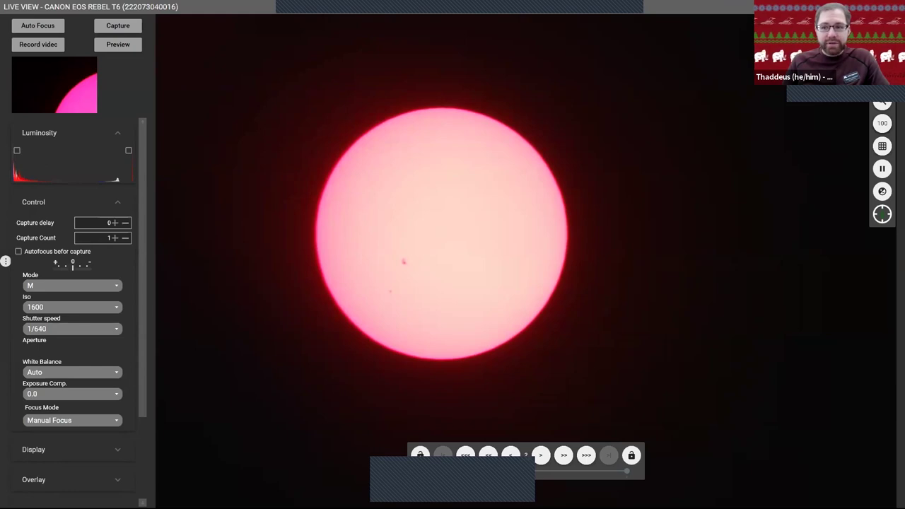
# Place the zoom box near the centre of the solar disc and check the magnified view.
pyautogui.click(429, 239)
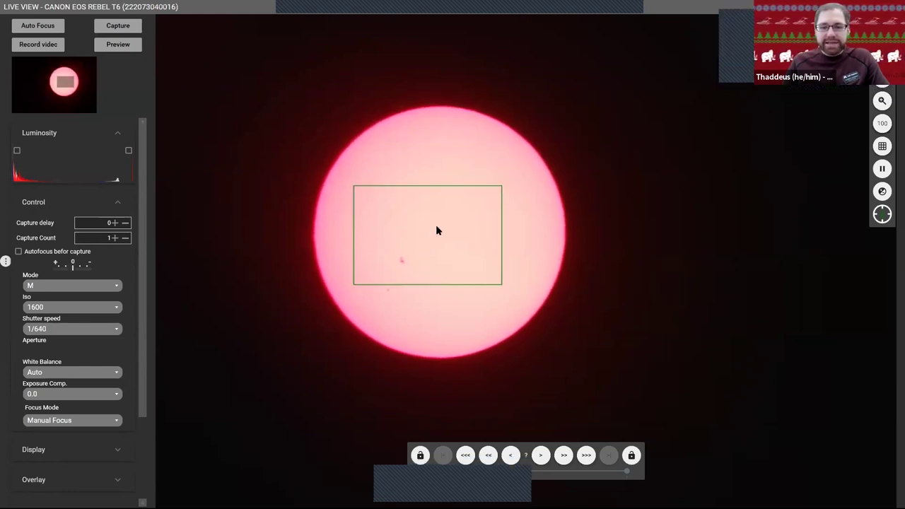
pyautogui.click(881, 101)
pyautogui.click(882, 100)
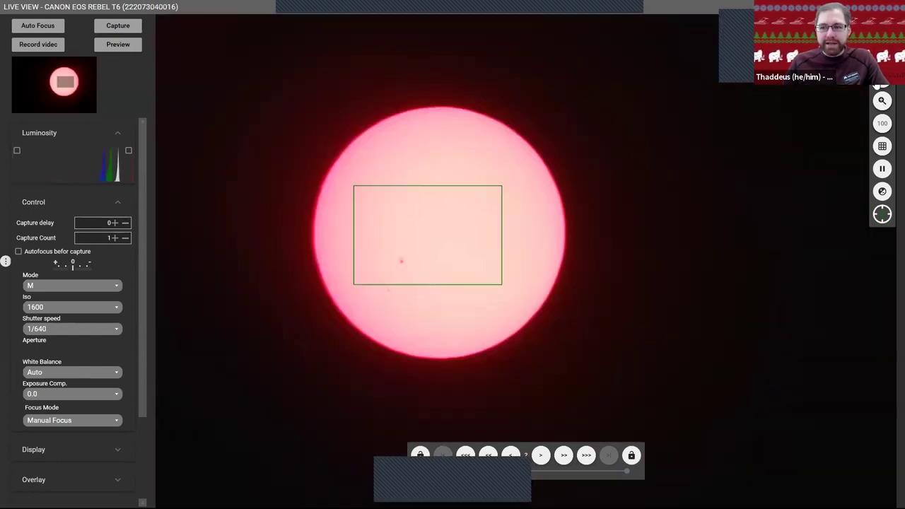
# Check the magnified dark sky beyond the disc's upper-left edge and park the zoom box clear of the Sun.
pyautogui.click(172, 21)
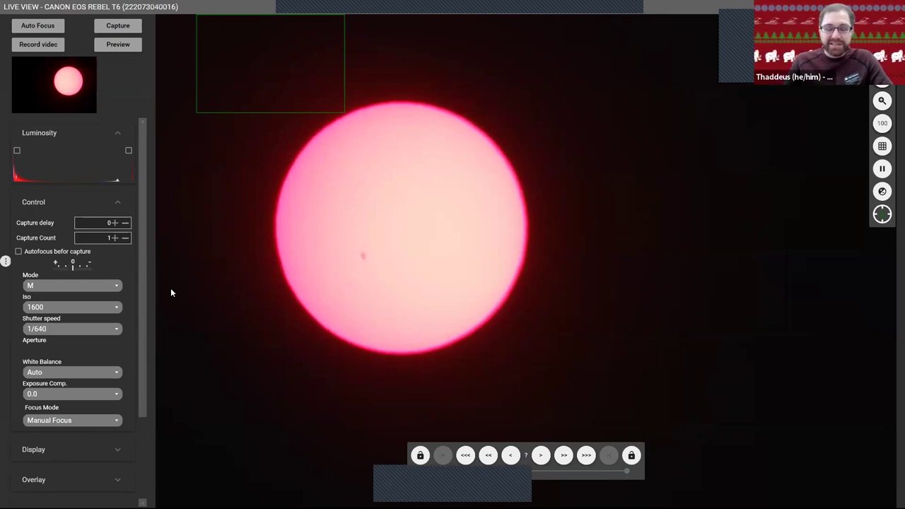
pyautogui.click(882, 103)
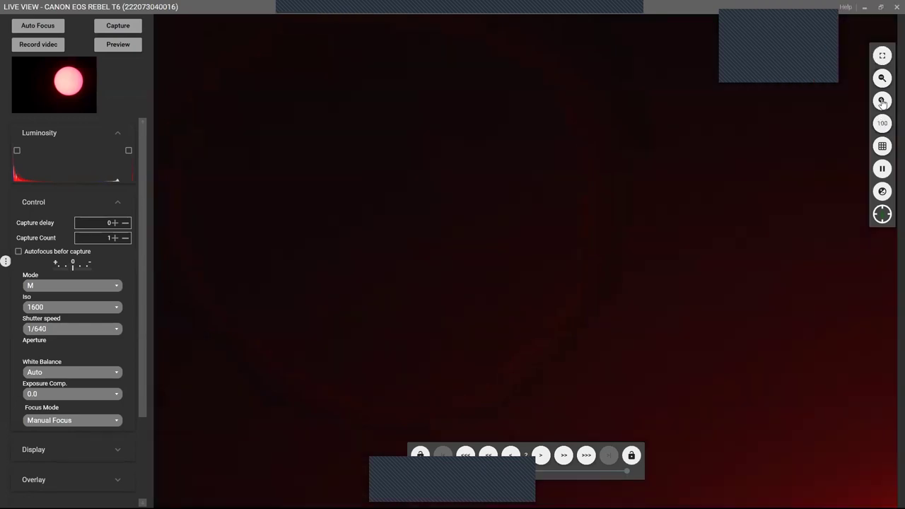
pyautogui.click(882, 103)
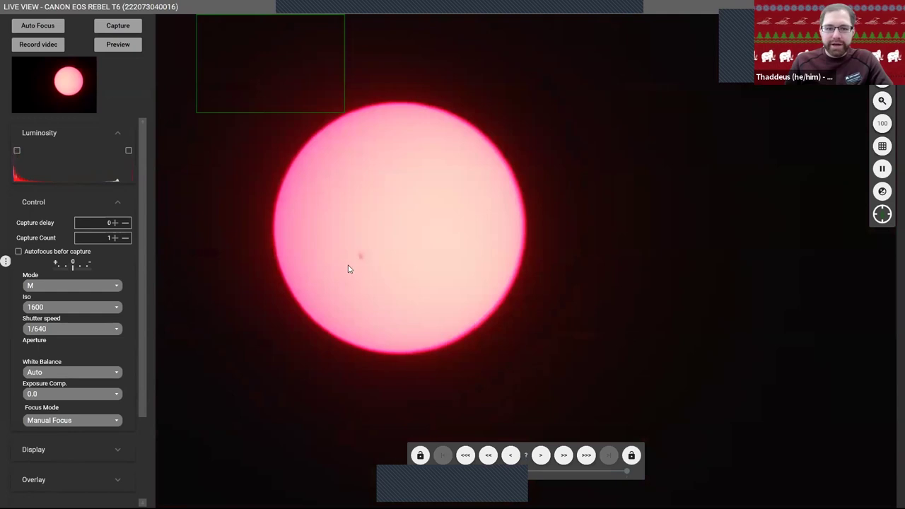
pyautogui.click(189, 69)
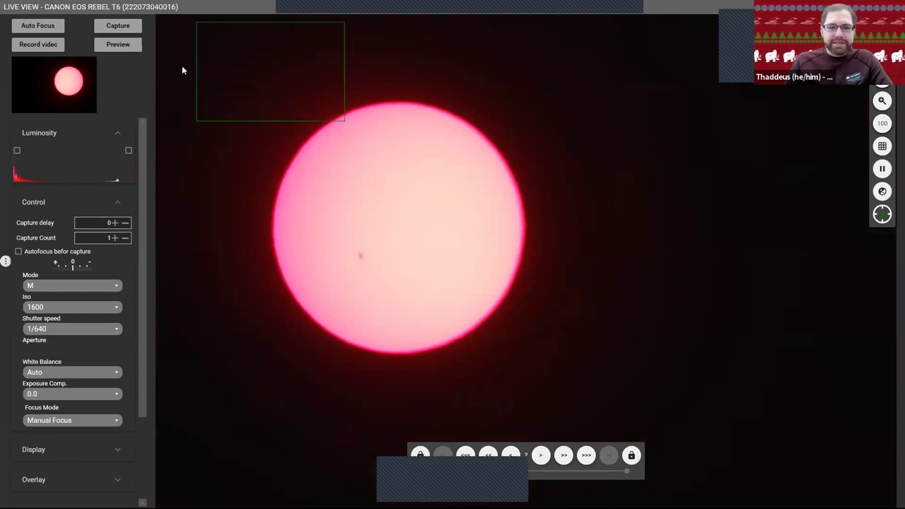
pyautogui.click(781, 154)
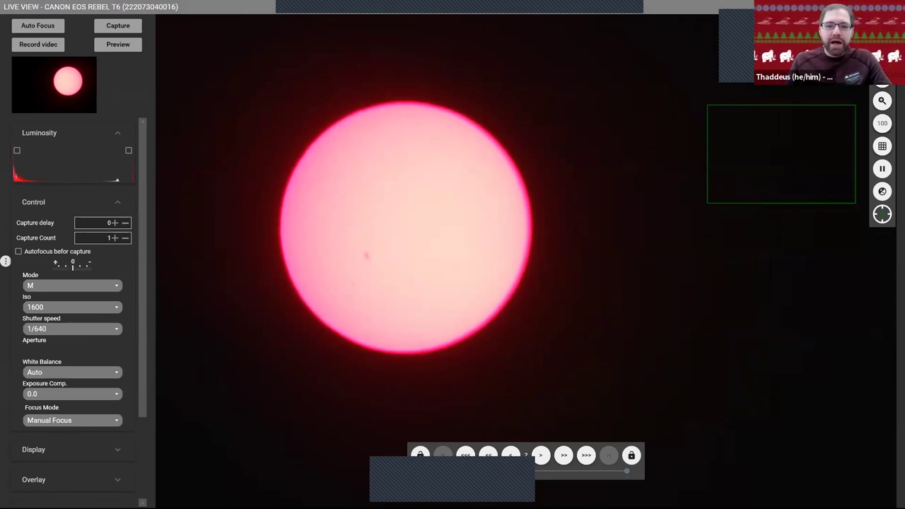
# Try a shutter speed of 1/250 in the live view and set it back to 1/640.
pyautogui.scroll(4, 63, 331)
pyautogui.click(83, 332)
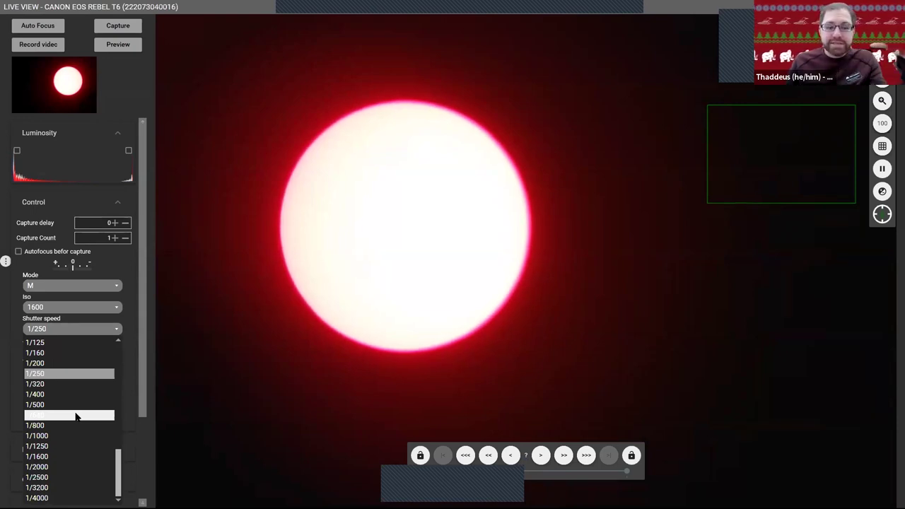
pyautogui.click(76, 415)
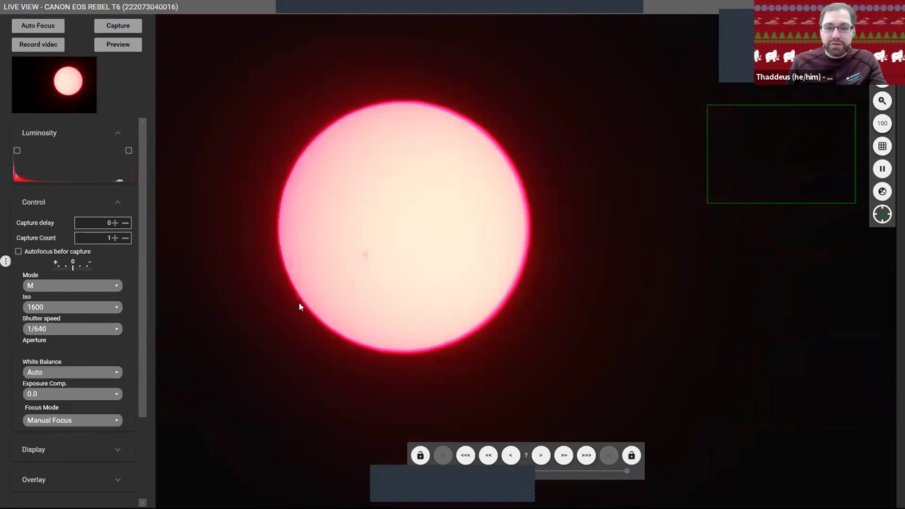
# Examine the sunspot pair in the magnified live view and reposition the zoom box over the disc's opposite edges.
pyautogui.click(359, 260)
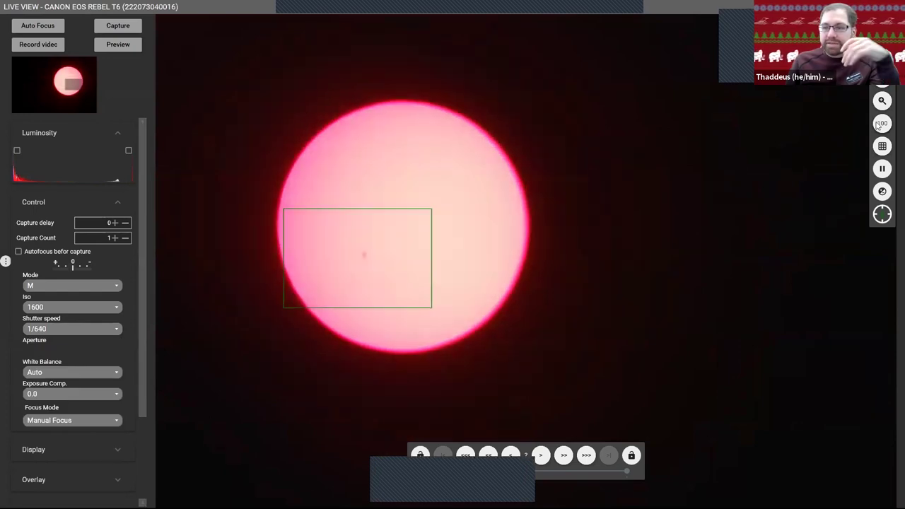
pyautogui.click(882, 100)
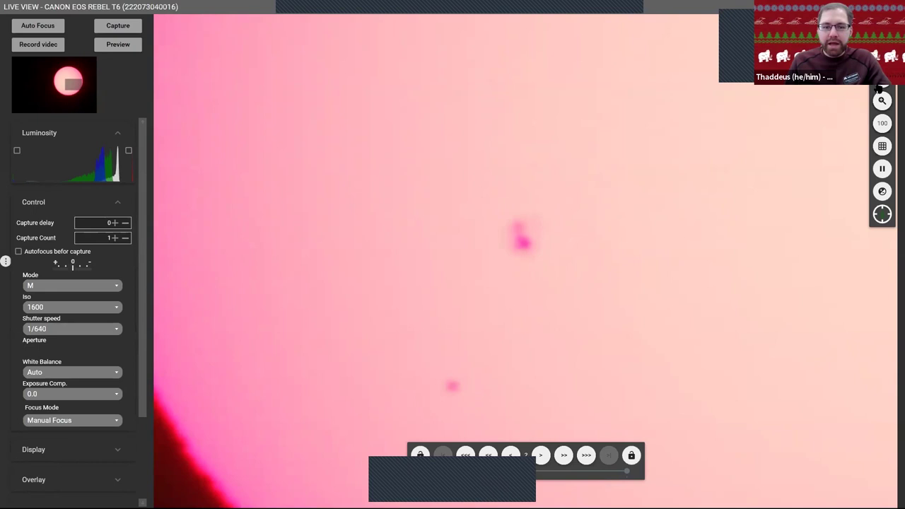
pyautogui.click(269, 238)
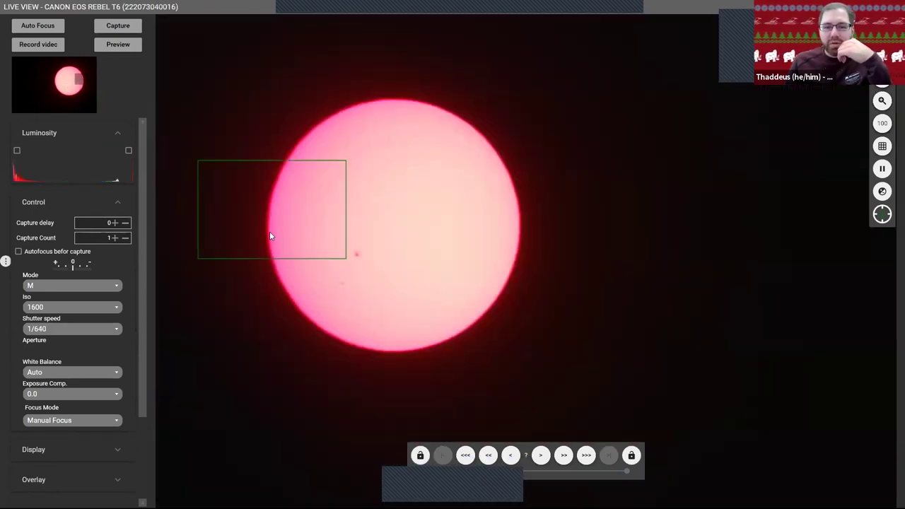
pyautogui.click(516, 267)
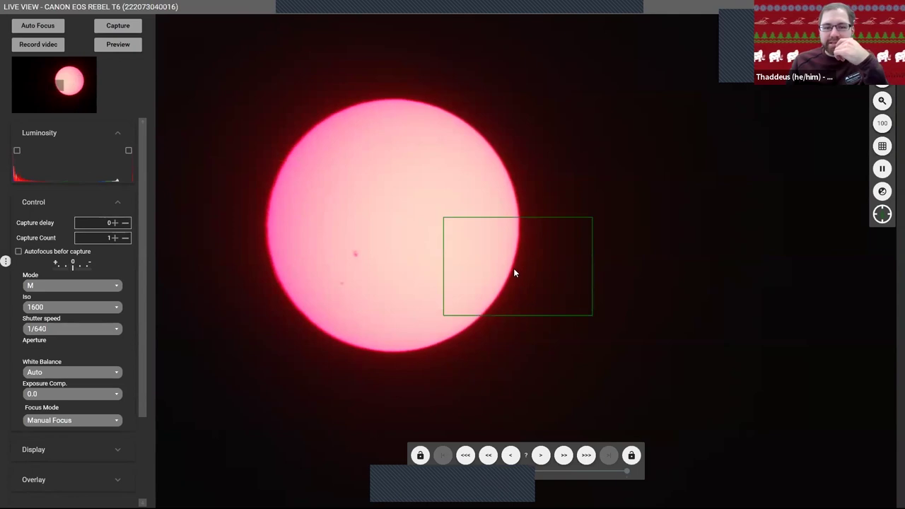
# Magnify the solar disc's edge in the live view and try shutter speeds of 1/200 and 1/125.
pyautogui.click(881, 101)
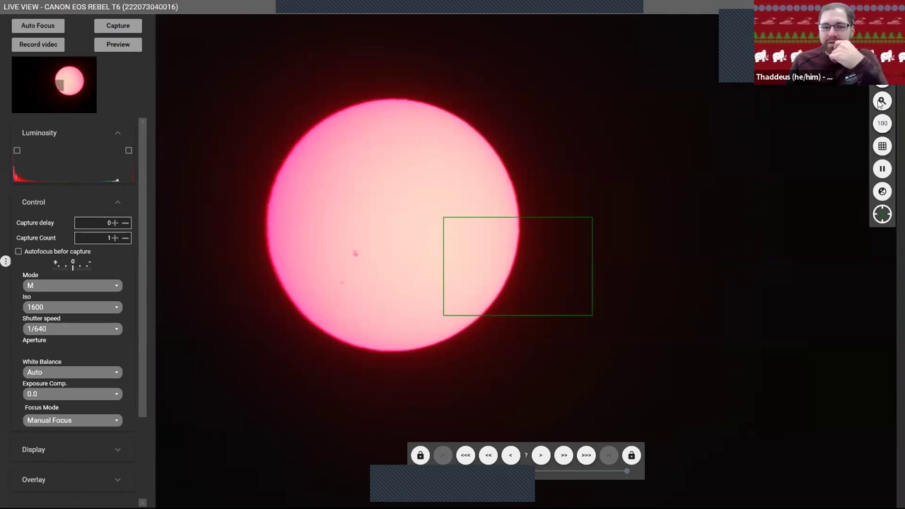
pyautogui.click(100, 330)
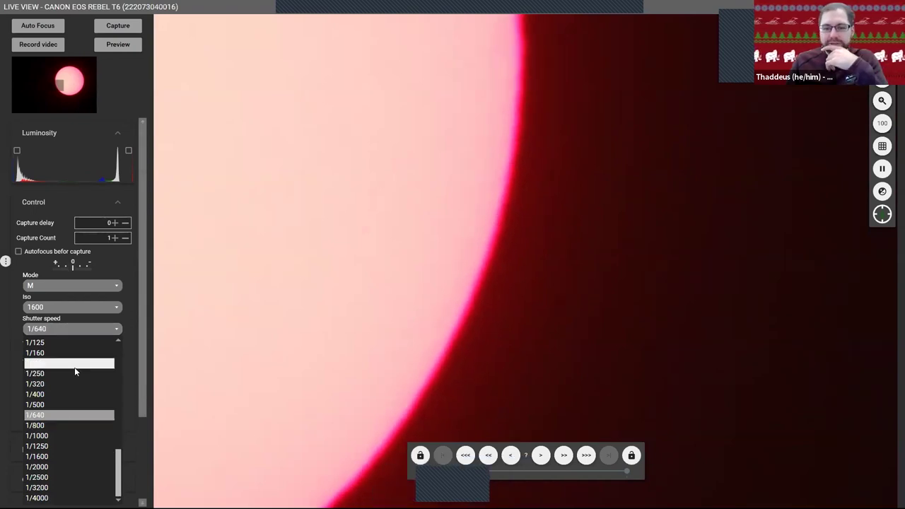
pyautogui.click(75, 365)
pyautogui.click(83, 328)
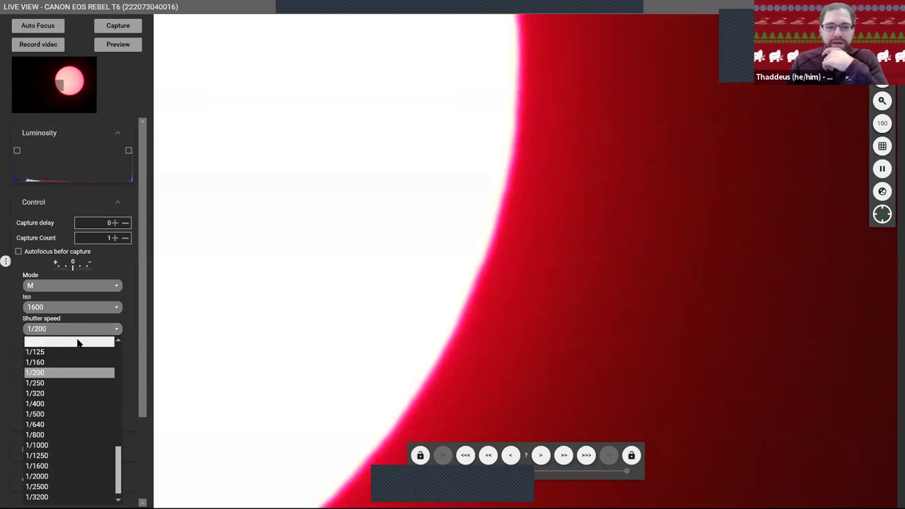
pyautogui.scroll(1, 72, 355)
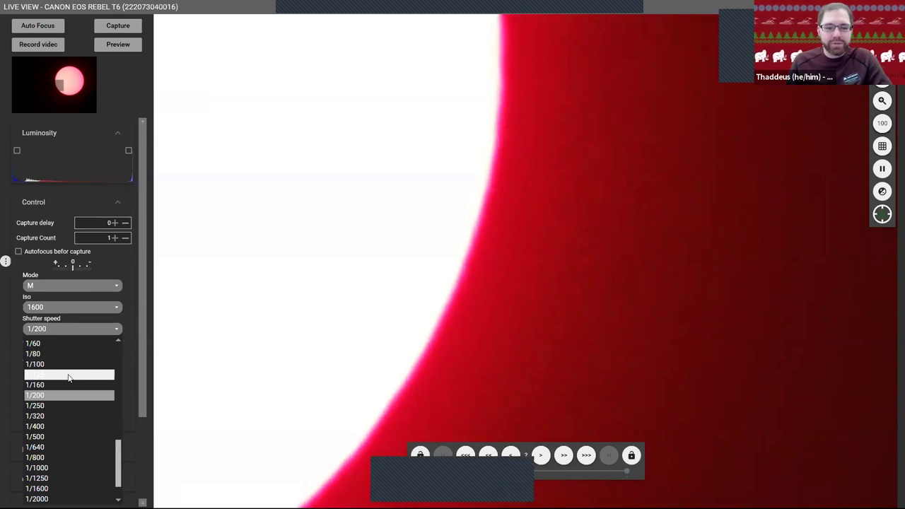
pyautogui.click(68, 375)
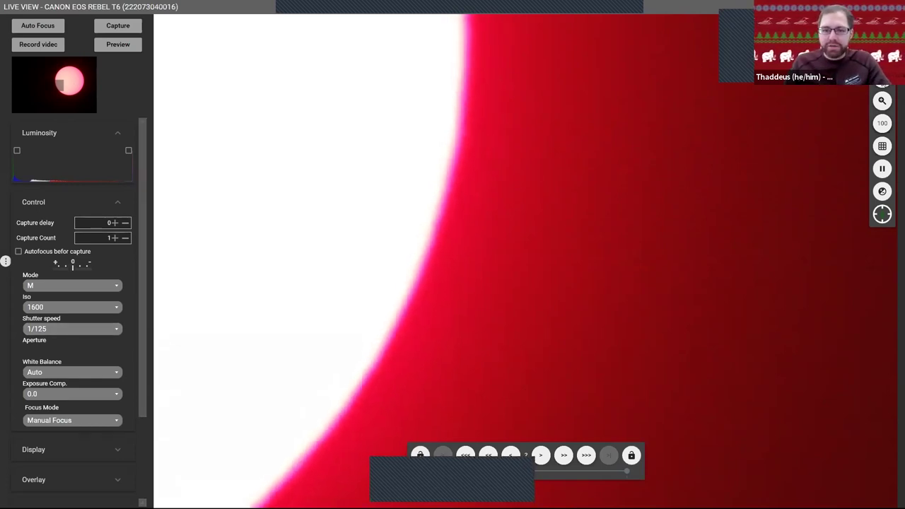
# Return to the full-disc live view and try a slower shutter speed of 1/50.
pyautogui.click(882, 100)
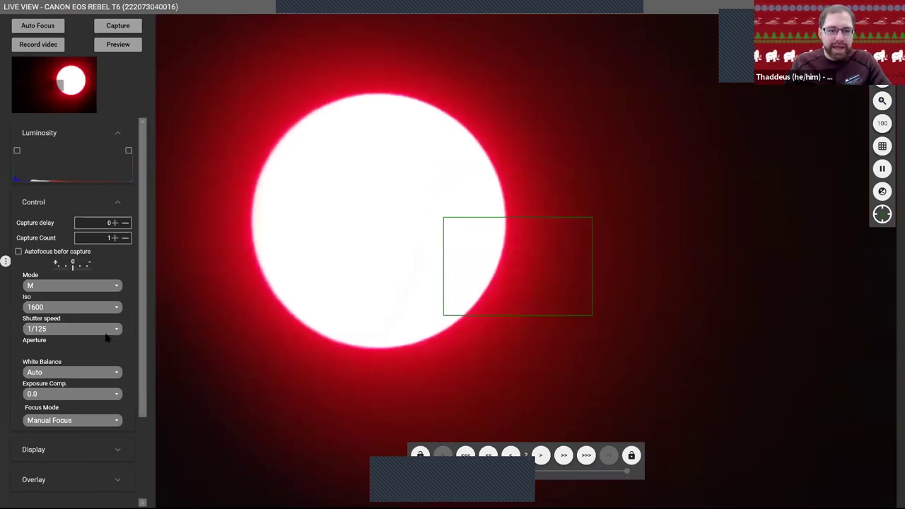
pyautogui.click(85, 329)
pyautogui.scroll(1, 90, 365)
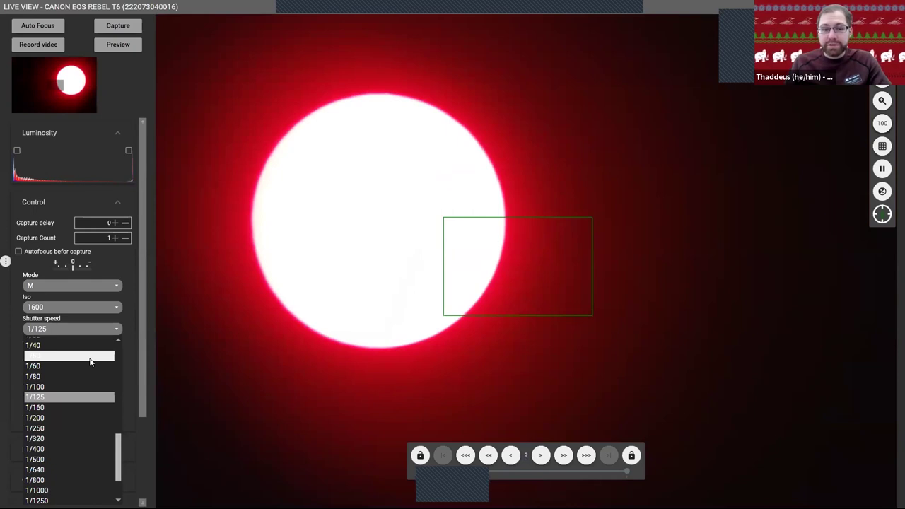
pyautogui.click(90, 357)
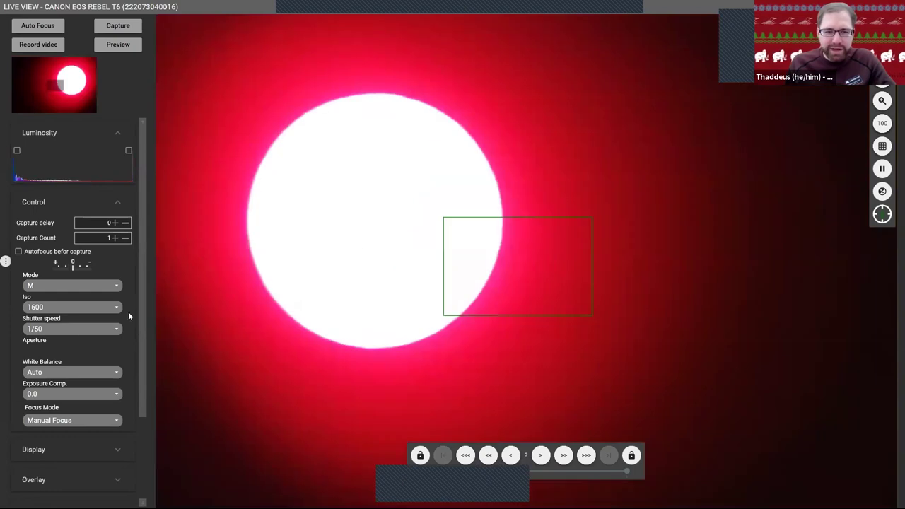
pyautogui.click(57, 330)
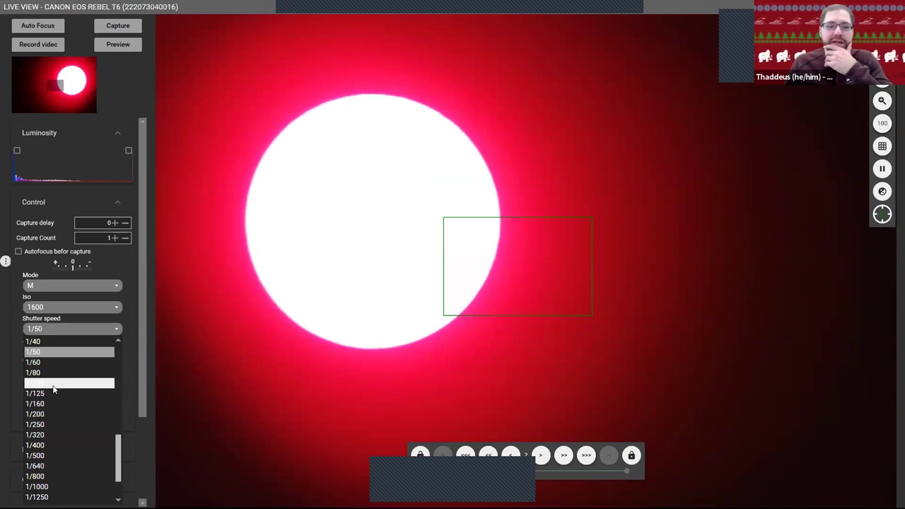
pyautogui.click(53, 388)
# Set the camera's ISO to 3200.
pyautogui.click(95, 307)
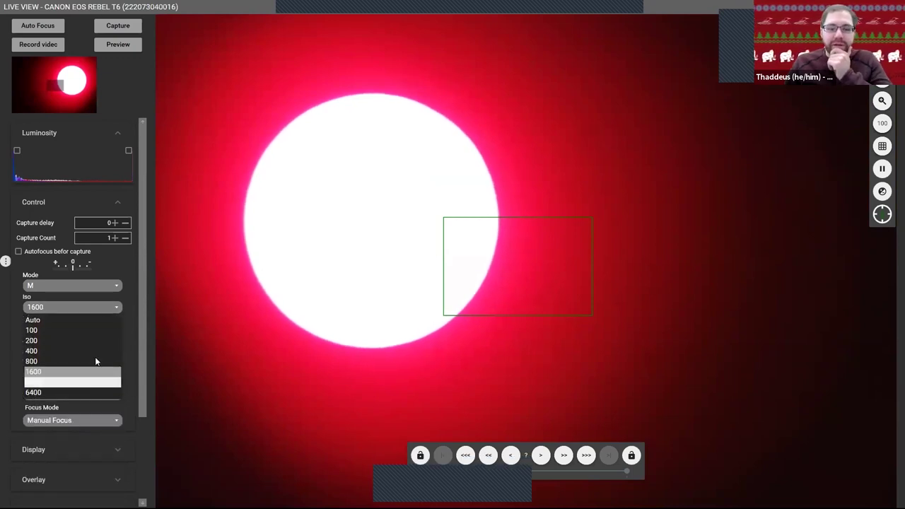
pyautogui.click(95, 359)
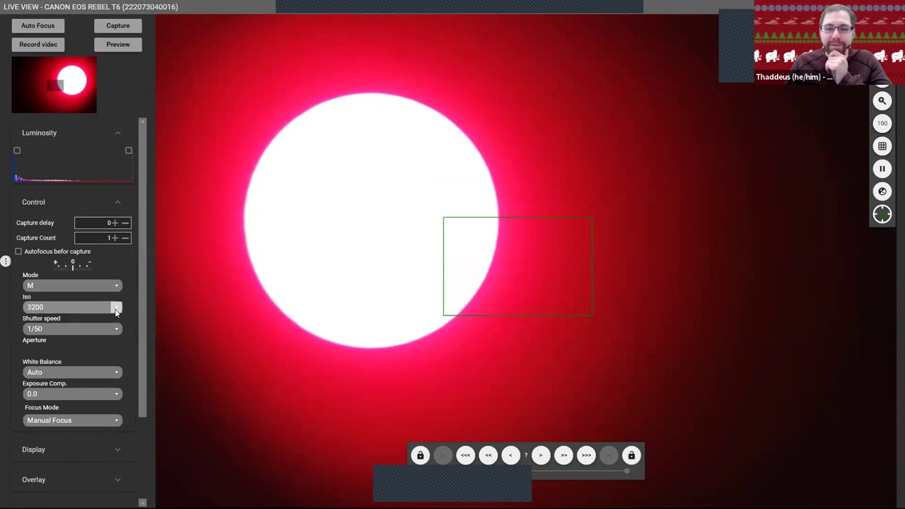
pyautogui.click(116, 308)
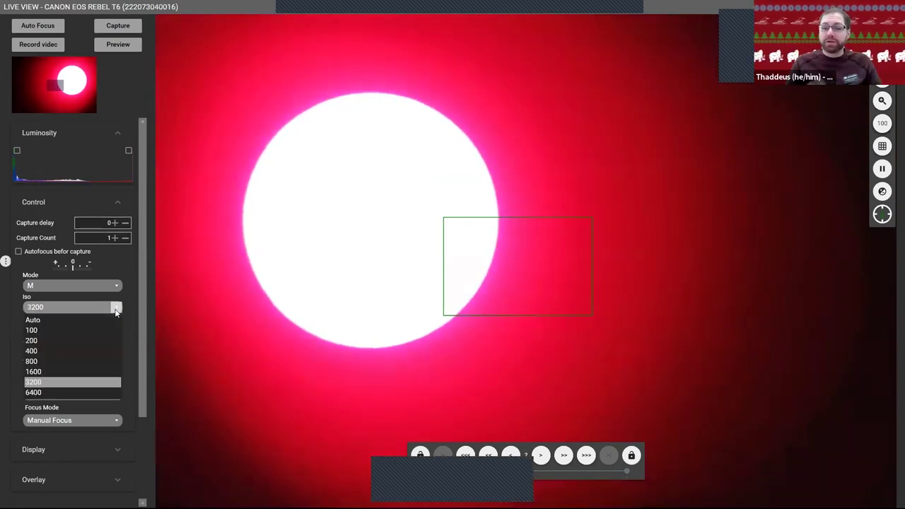
pyautogui.click(113, 309)
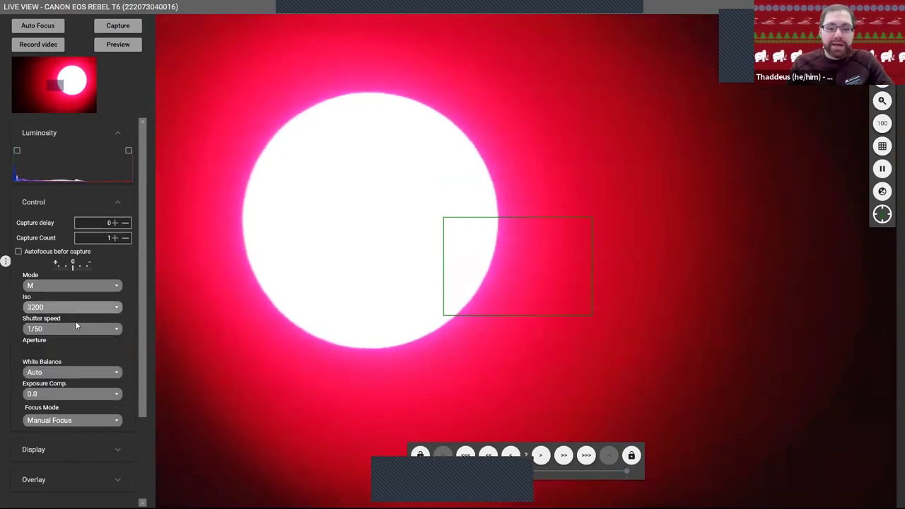
# Try shutter speeds of 1/160 and 1/320 at the higher ISO.
pyautogui.click(71, 329)
pyautogui.click(65, 365)
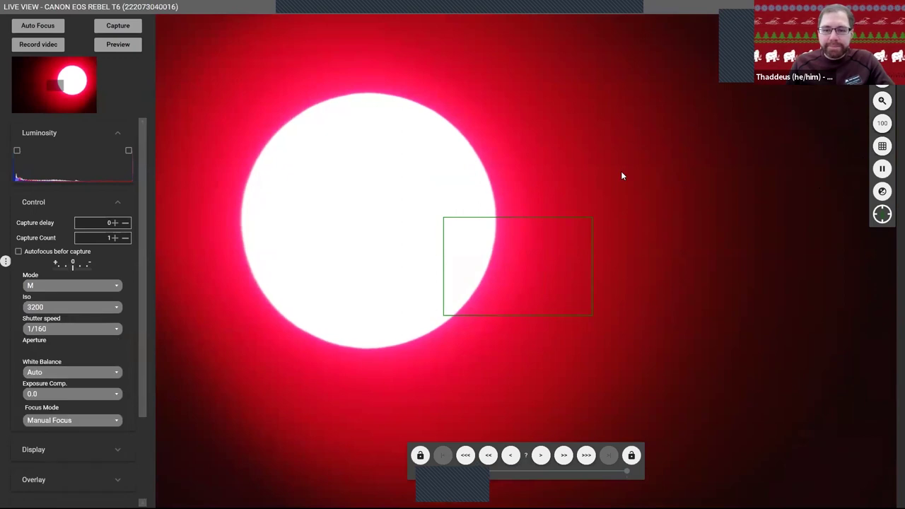
pyautogui.press('Down')
pyautogui.press('Down')
pyautogui.press('Down')
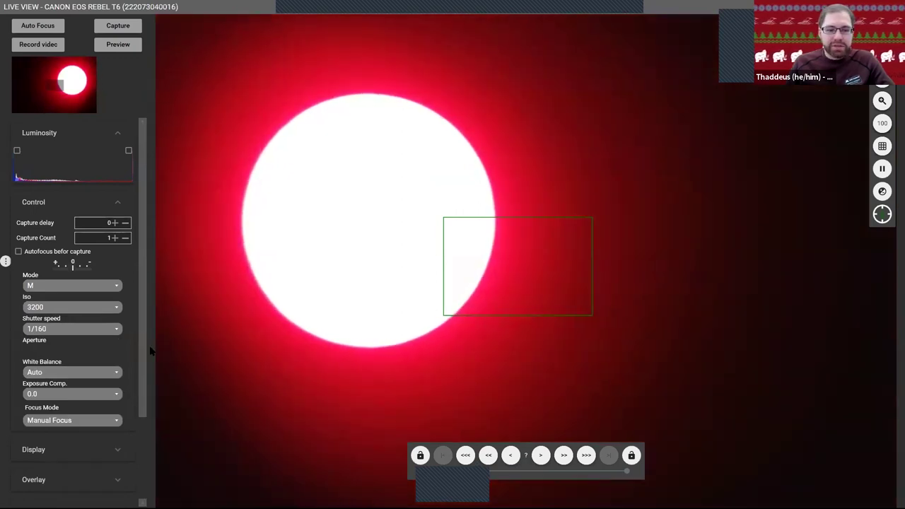
pyautogui.click(77, 329)
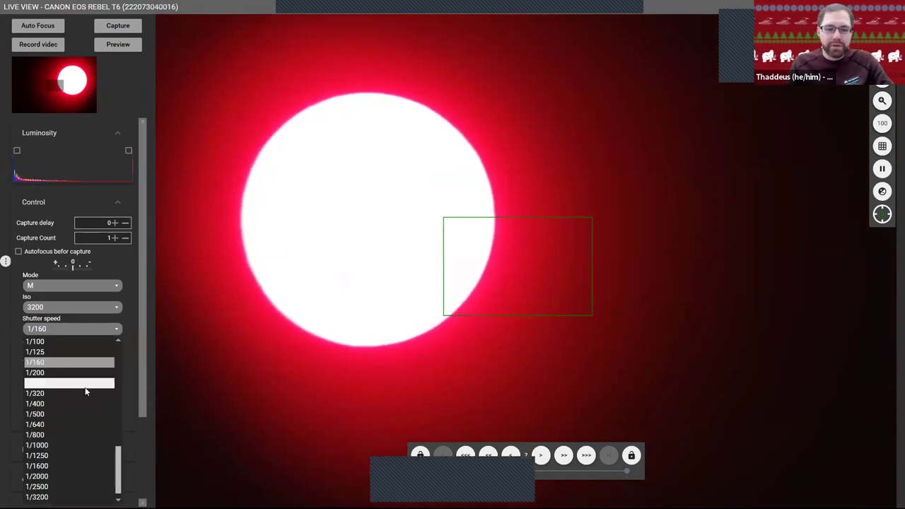
pyautogui.click(81, 396)
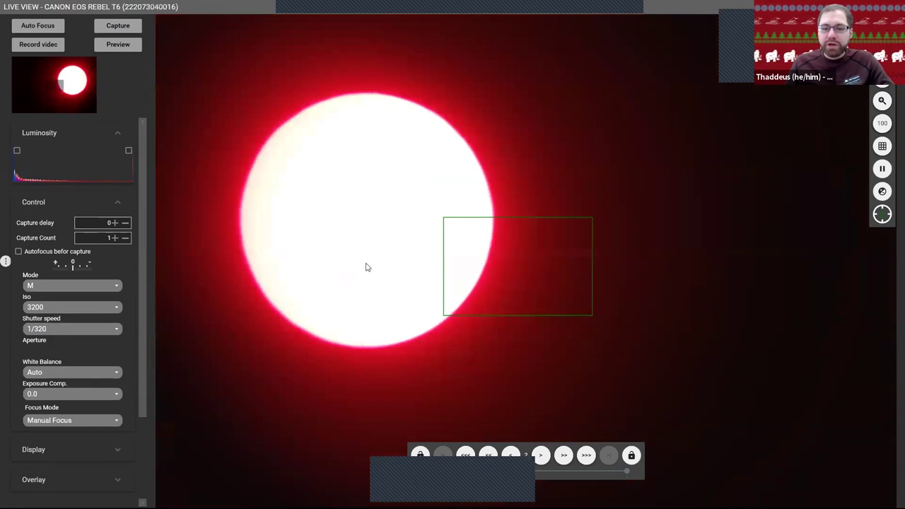
# Set the shutter speed to 1/800 and check the disc's edge in the magnified live view.
pyautogui.click(102, 328)
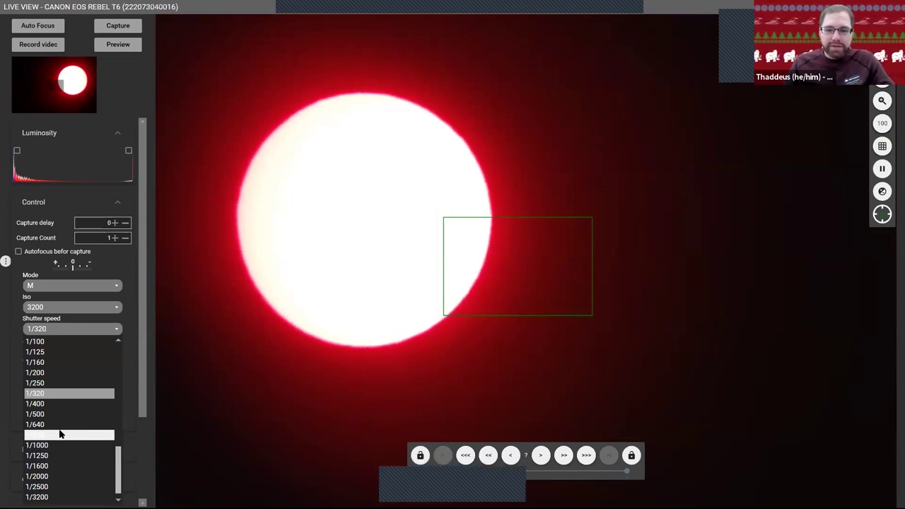
pyautogui.click(60, 434)
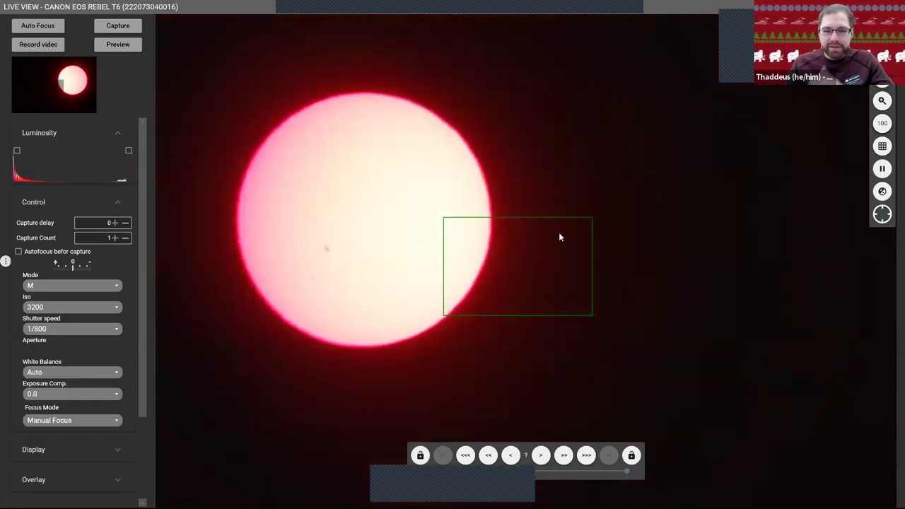
pyautogui.click(882, 102)
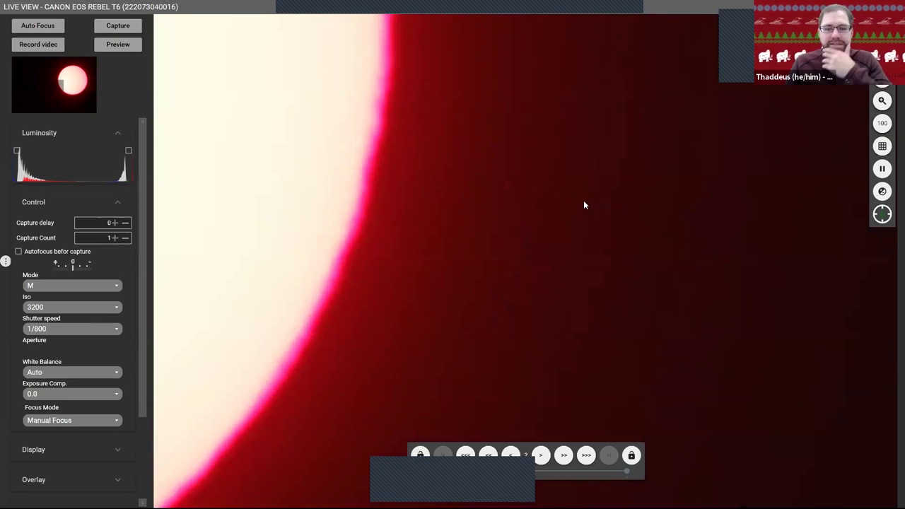
pyautogui.click(882, 87)
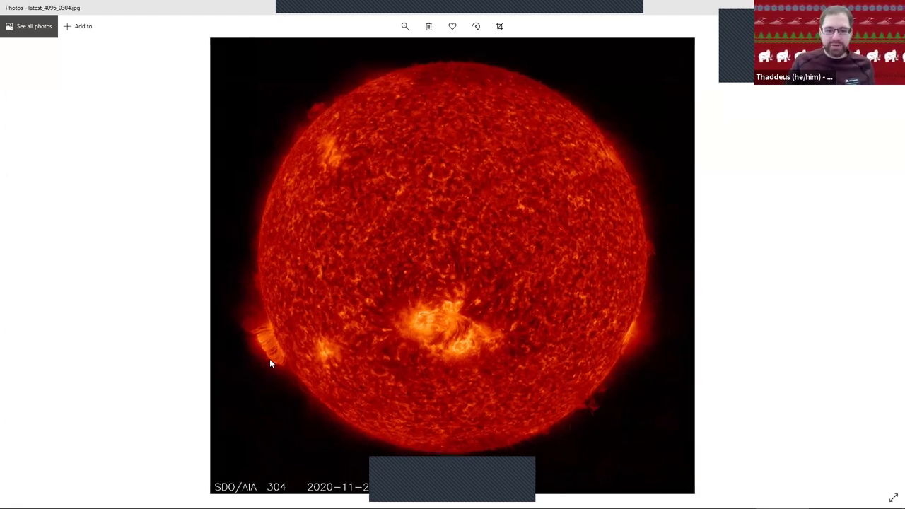
# Examine the large prominence on the Sun's lower-left limb in the SDO/AIA 304 image and return to the whole disc.
pyautogui.scroll(2, 222, 360)
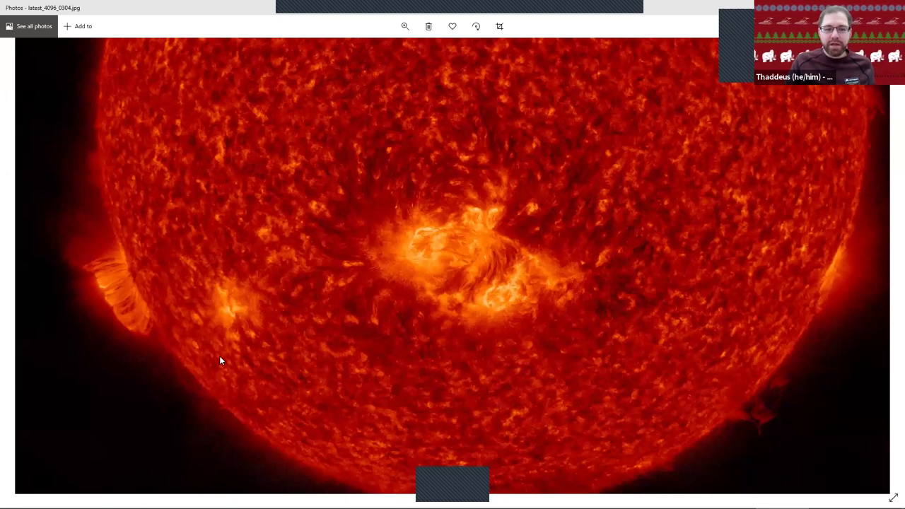
pyautogui.scroll(2, 173, 259)
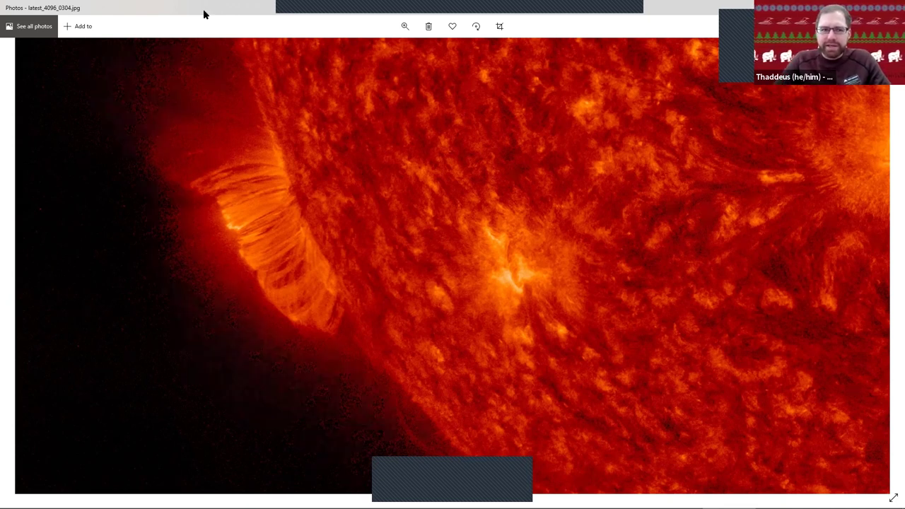
pyautogui.scroll(-6, 454, 361)
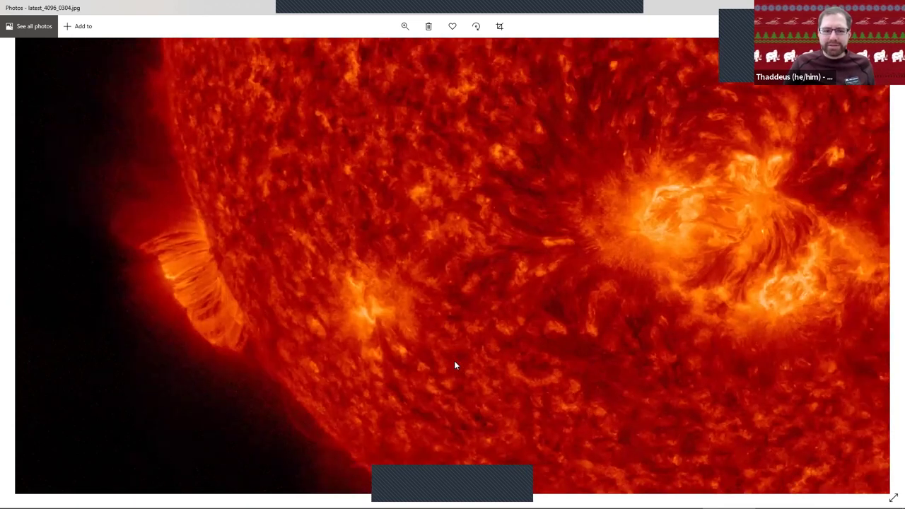
pyautogui.scroll(-2, 454, 361)
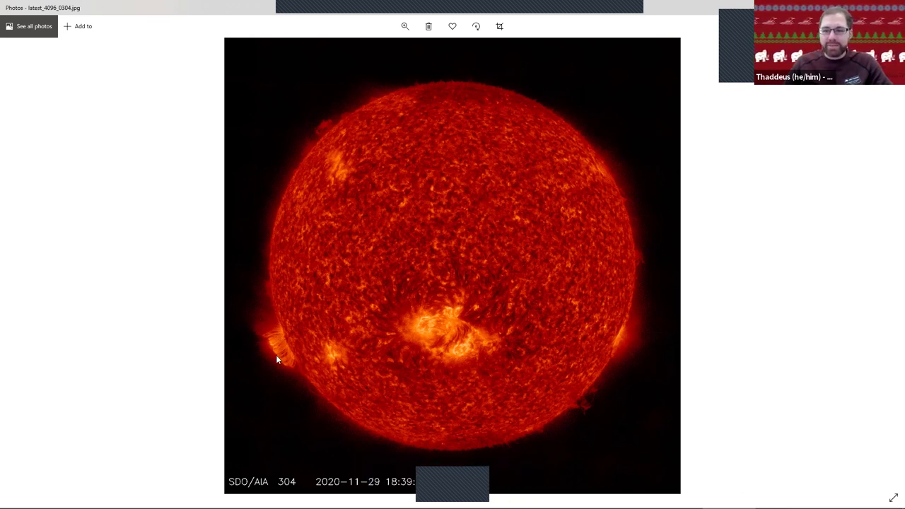
# Examine the central active region and the prominences along the Sun's lower-right limb, returning to a wider view.
pyautogui.scroll(3, 778, 311)
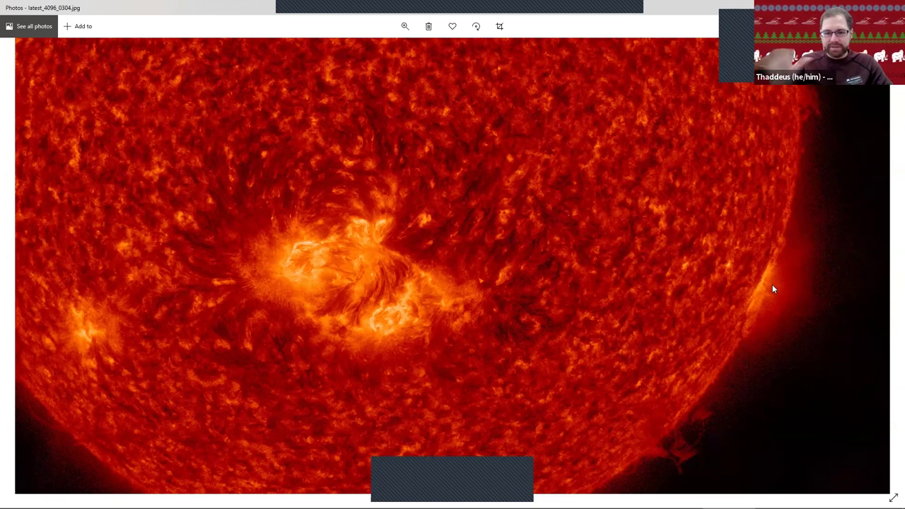
pyautogui.scroll(-2, 770, 286)
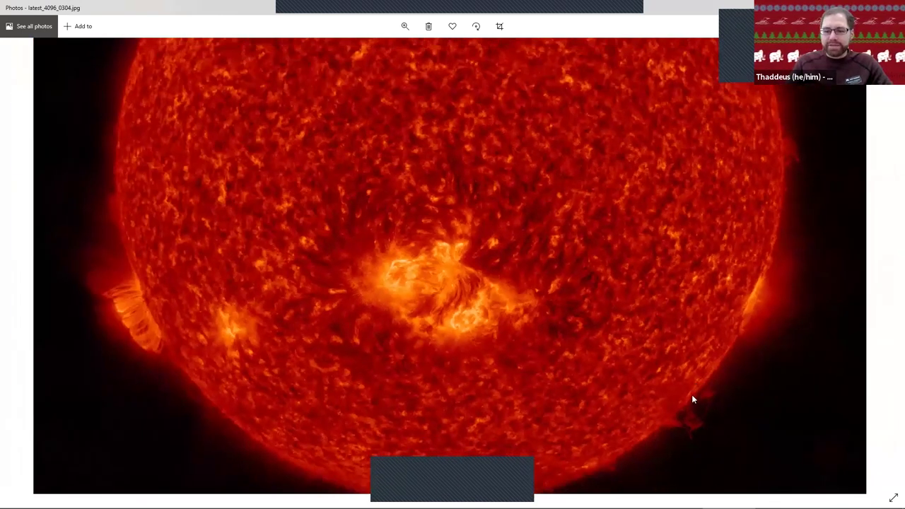
pyautogui.scroll(1, 683, 412)
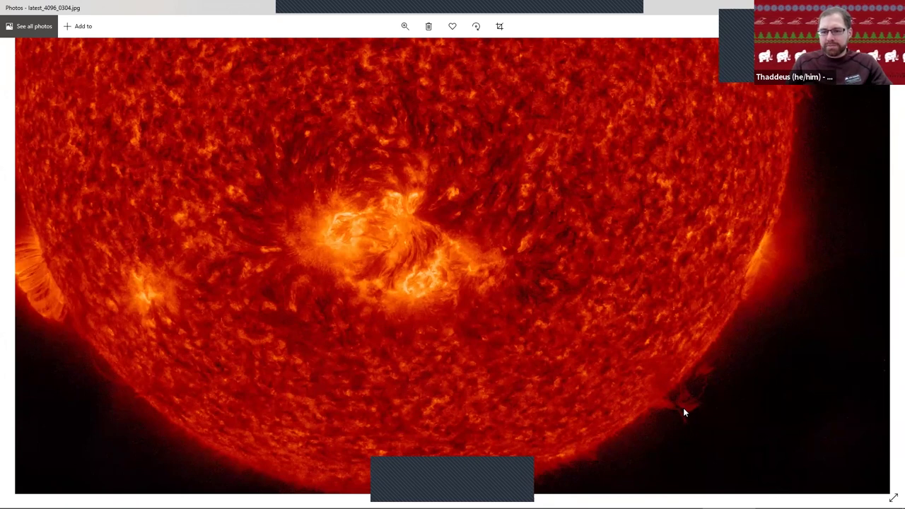
pyautogui.scroll(2, 719, 308)
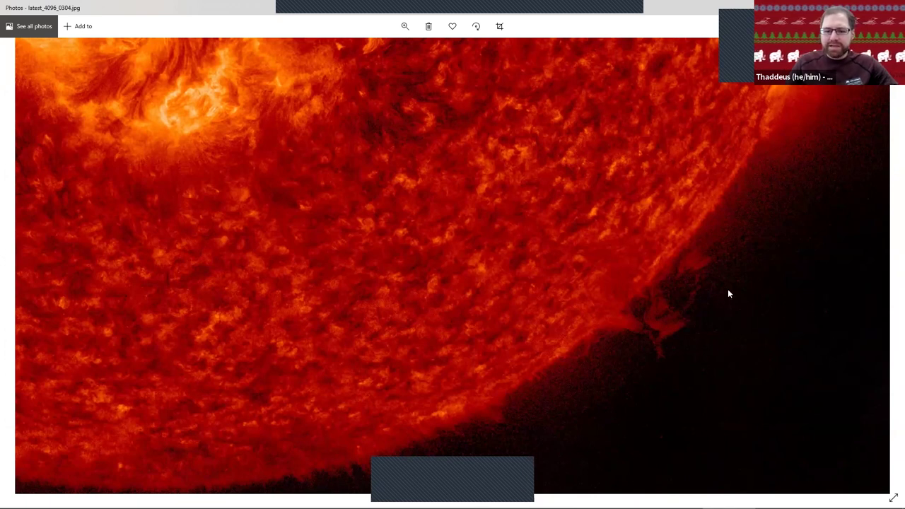
pyautogui.scroll(-5, 648, 263)
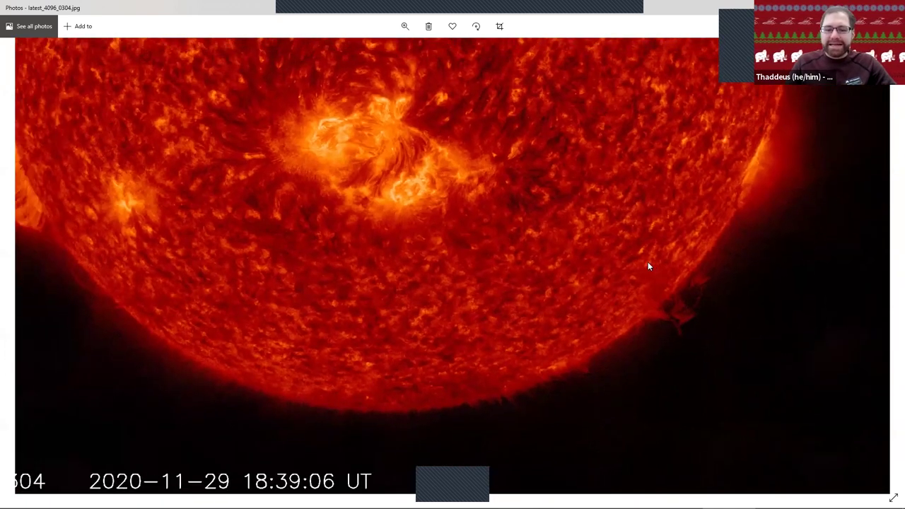
pyautogui.scroll(-2, 132, 443)
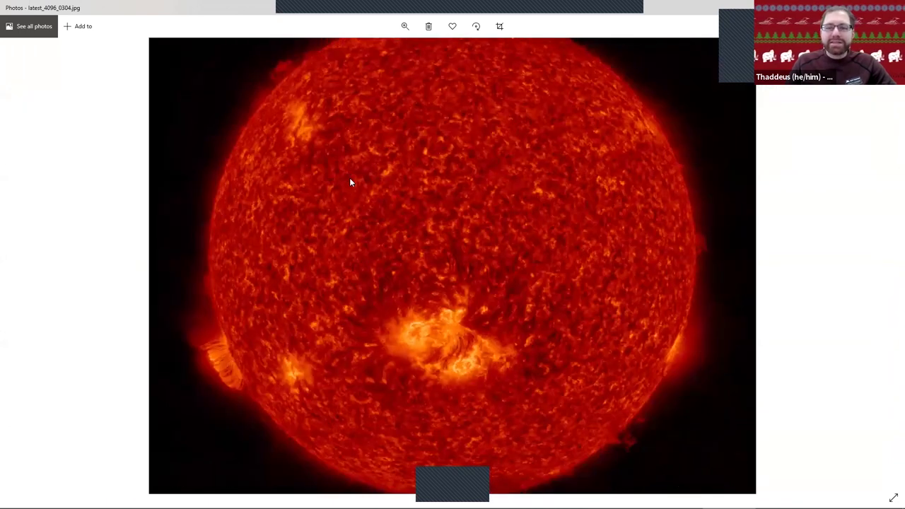
# Examine the prominence on the Sun's upper-left limb and the fine surface texture nearby at high magnification.
pyautogui.scroll(1, 234, 97)
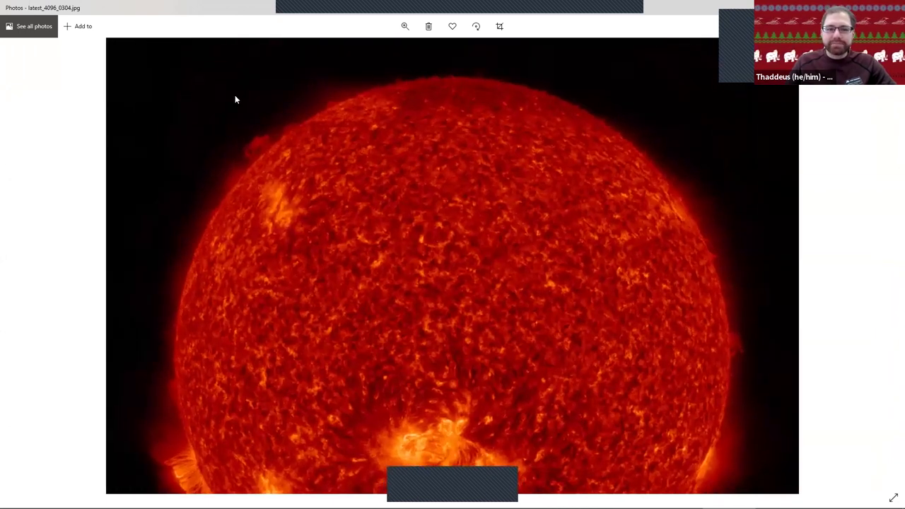
pyautogui.scroll(1, 236, 100)
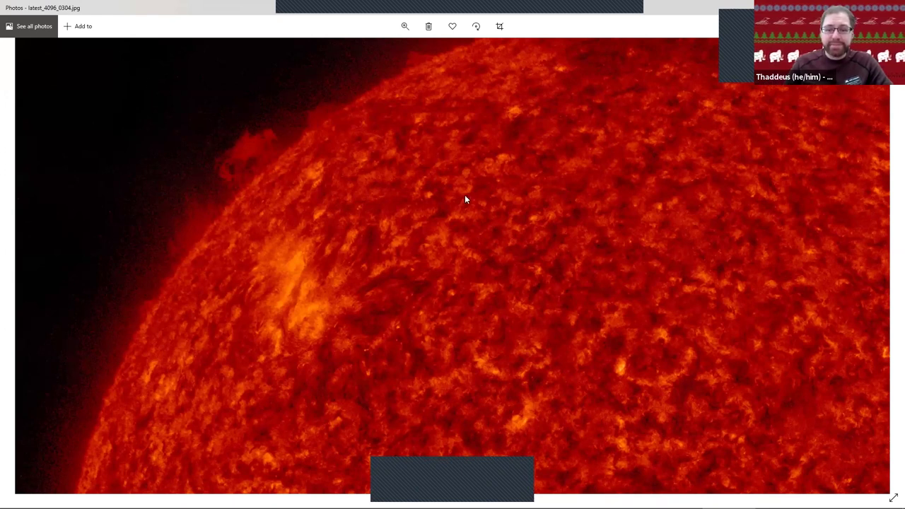
pyautogui.scroll(3, 595, 277)
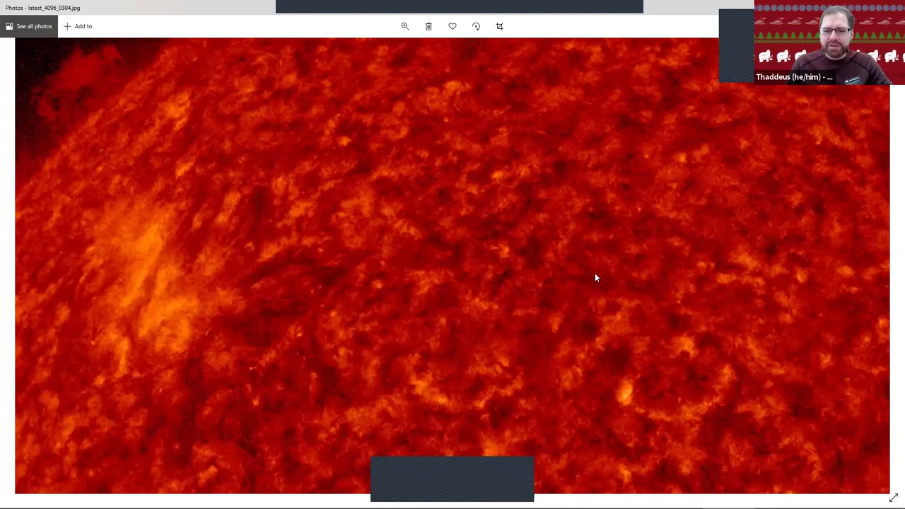
pyautogui.scroll(2, 394, 282)
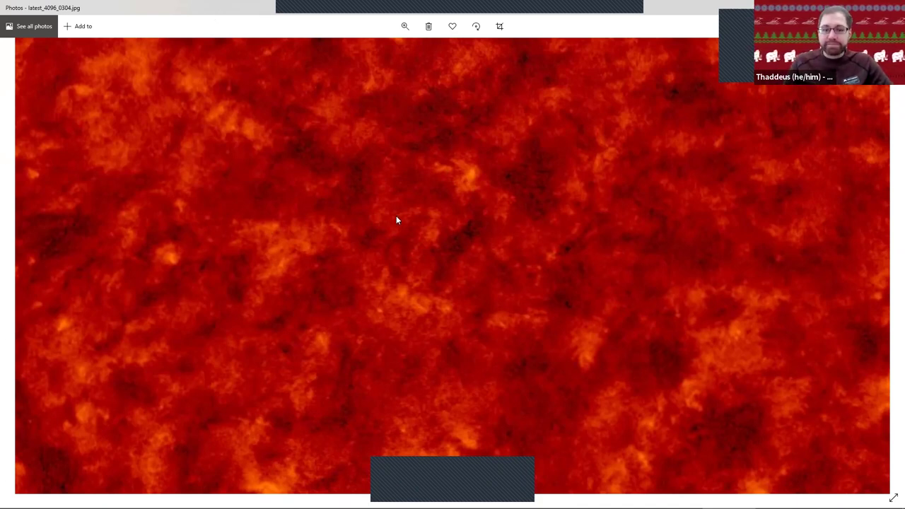
# Return the SDO/AIA 304 image to the whole solar disc and switch to the live Sun view in ASICAP.
pyautogui.scroll(3, 378, 244)
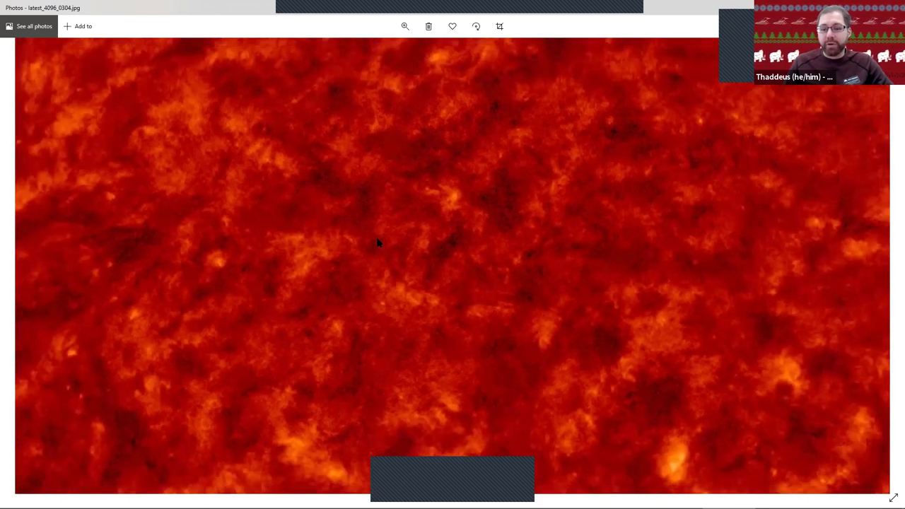
pyautogui.scroll(-3, 378, 244)
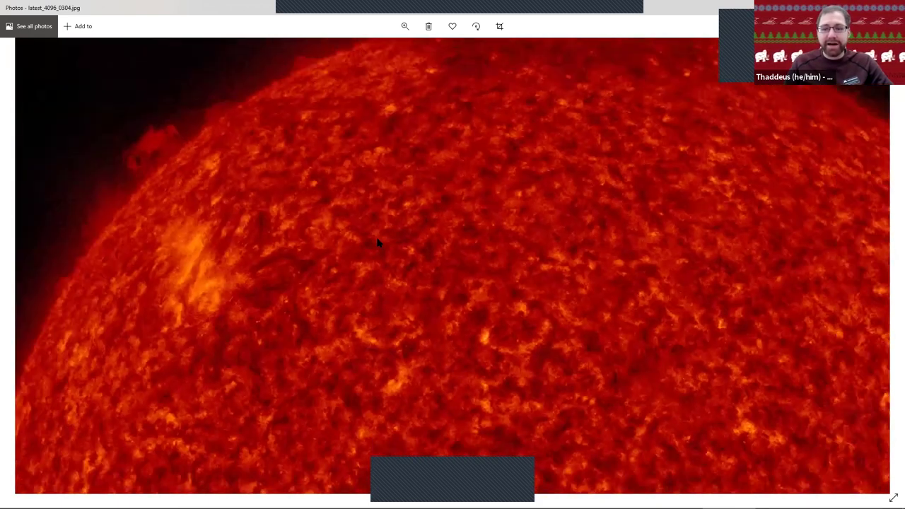
pyautogui.scroll(-2, 377, 243)
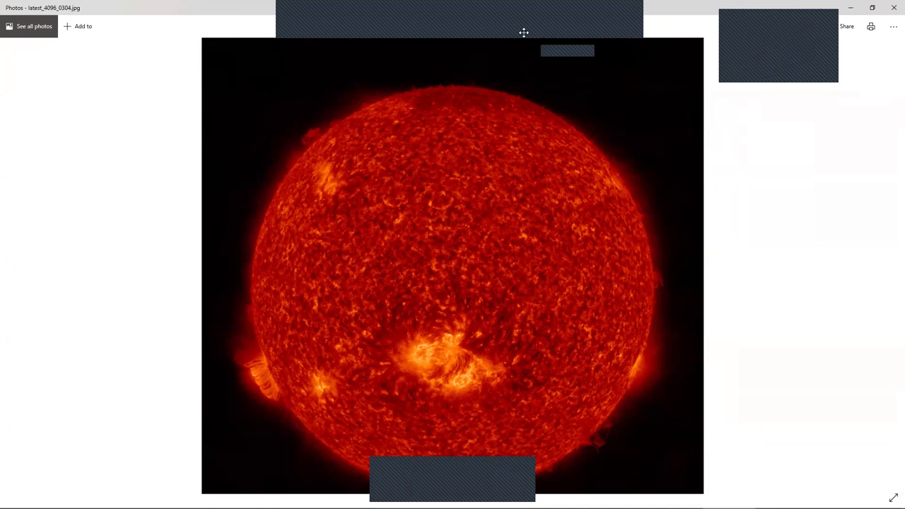
pyautogui.hotkey('alt', 'Tab')
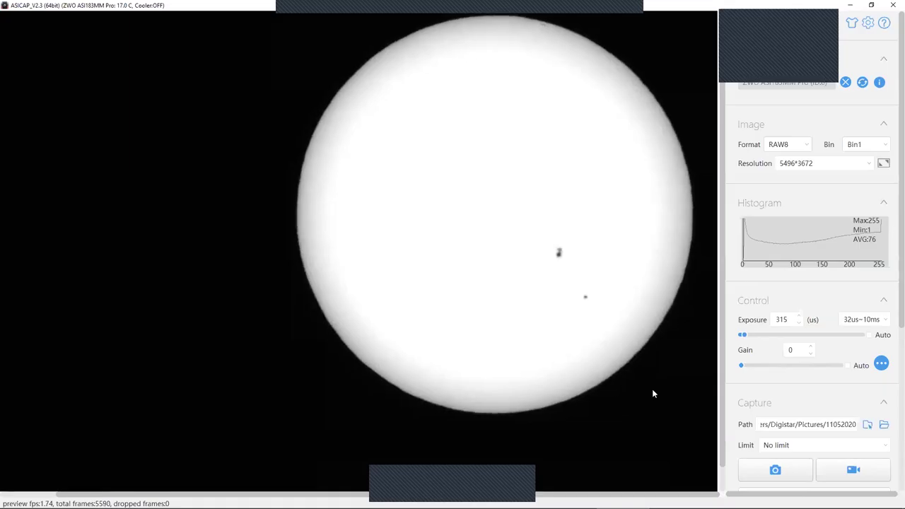
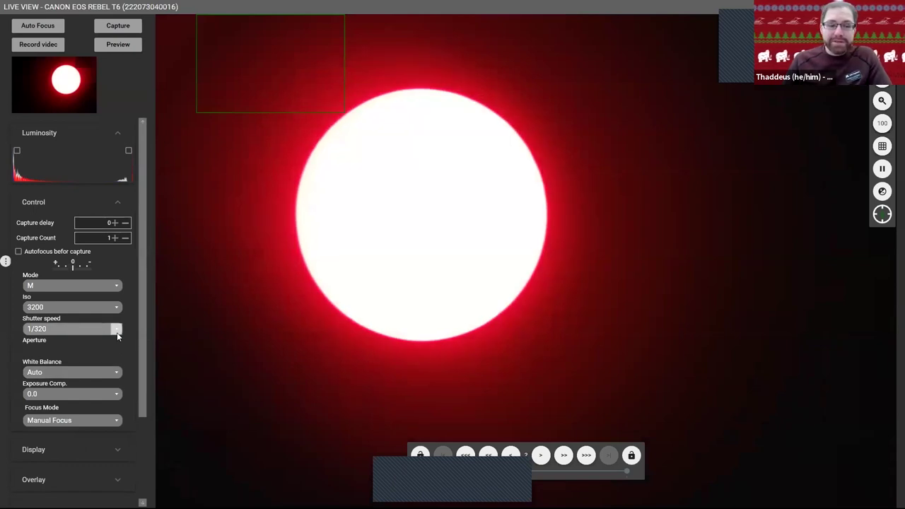
# Set the Canon live view's shutter speed to 1/500, shorten it in stages to 1/2500, and go back to 1/2000.
pyautogui.click(117, 330)
pyautogui.click(78, 414)
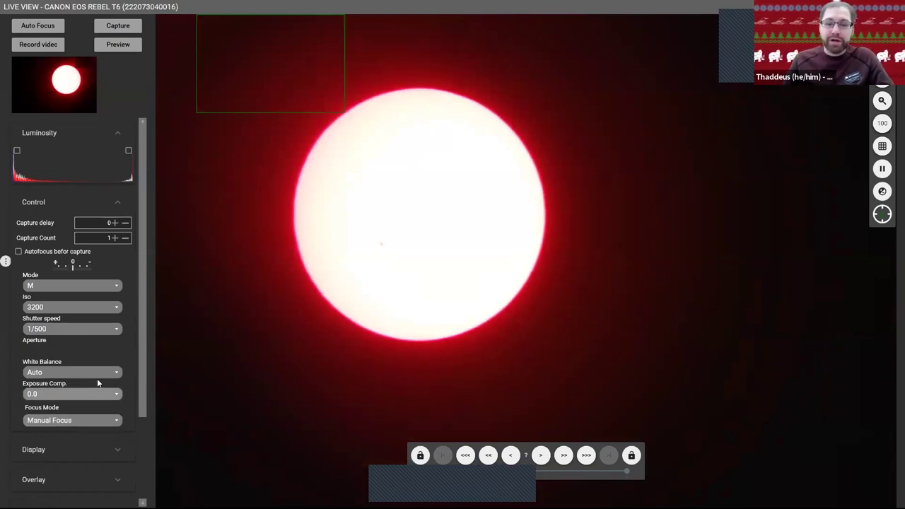
pyautogui.press('Down')
pyautogui.press('Down')
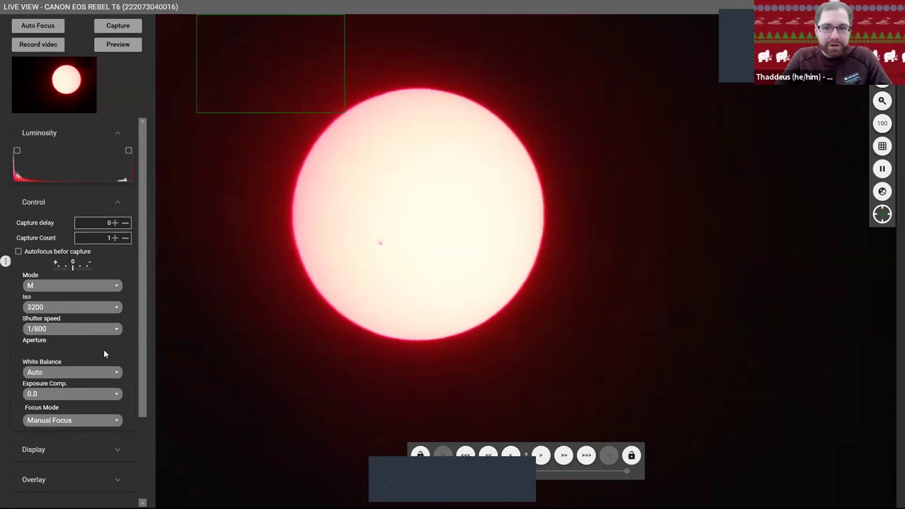
pyautogui.press('Down')
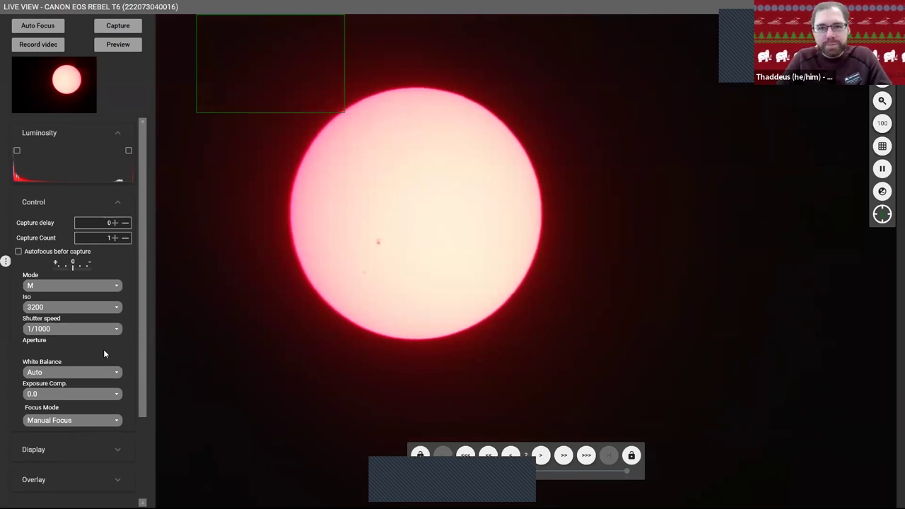
pyautogui.press('Down')
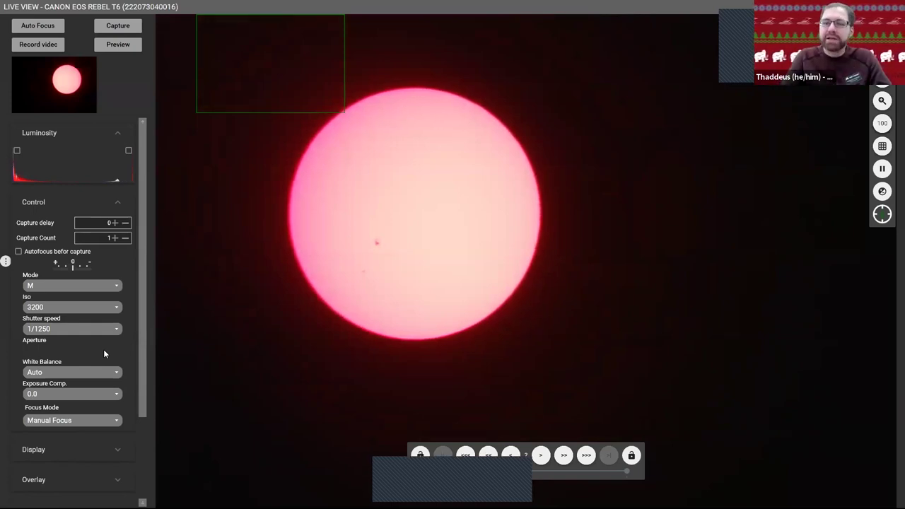
pyautogui.press('Down')
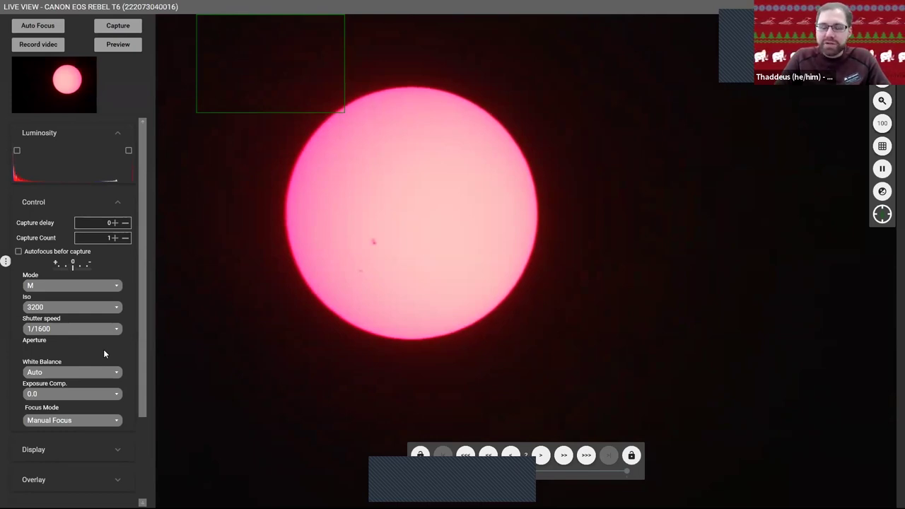
pyautogui.press('Down')
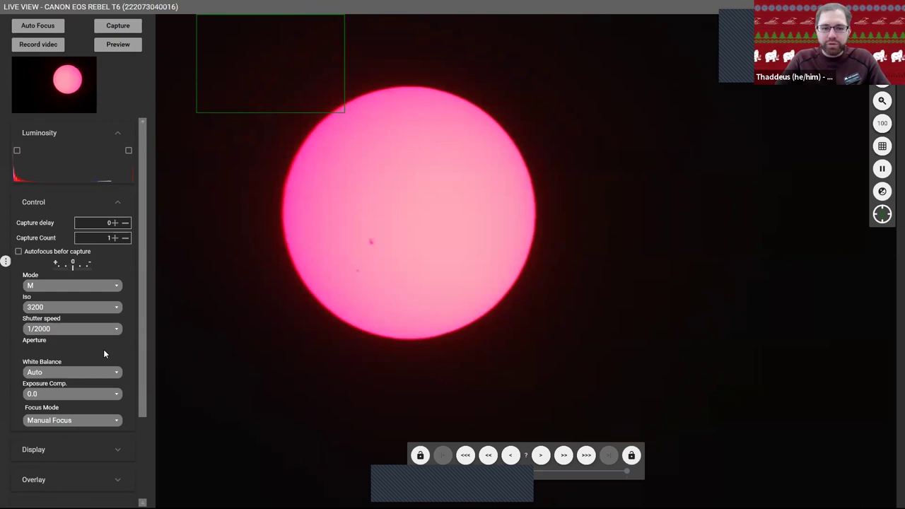
pyautogui.press('Down')
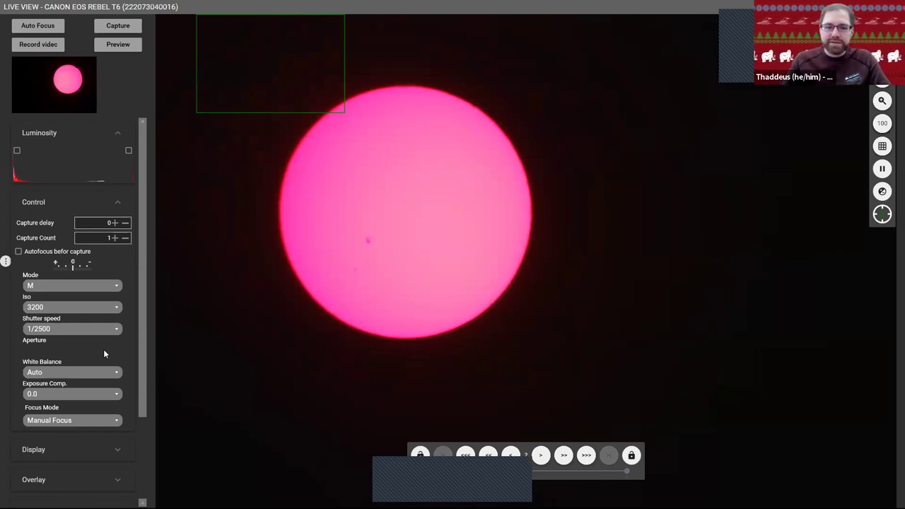
pyautogui.scroll(1, 111, 334)
# Set the shutter speed to 1/250 and check the disc's lower-left edge in the magnified live view.
pyautogui.click(98, 331)
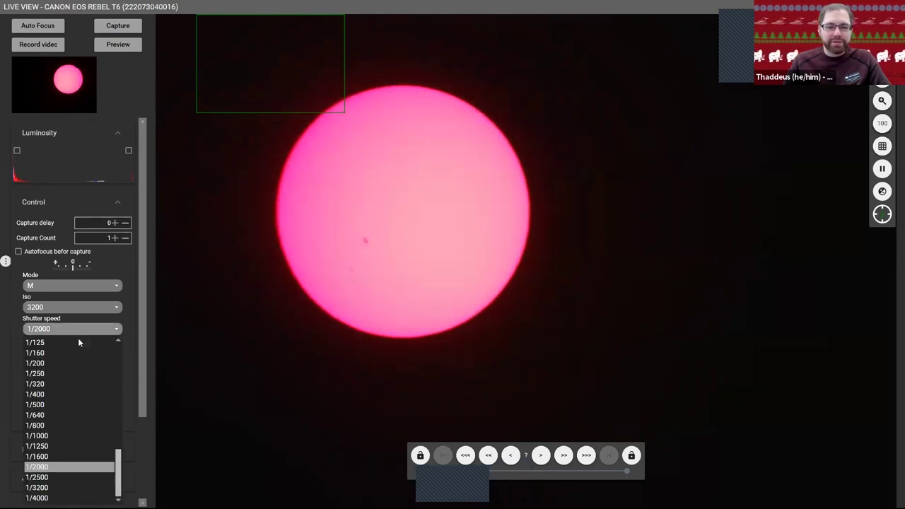
pyautogui.click(34, 374)
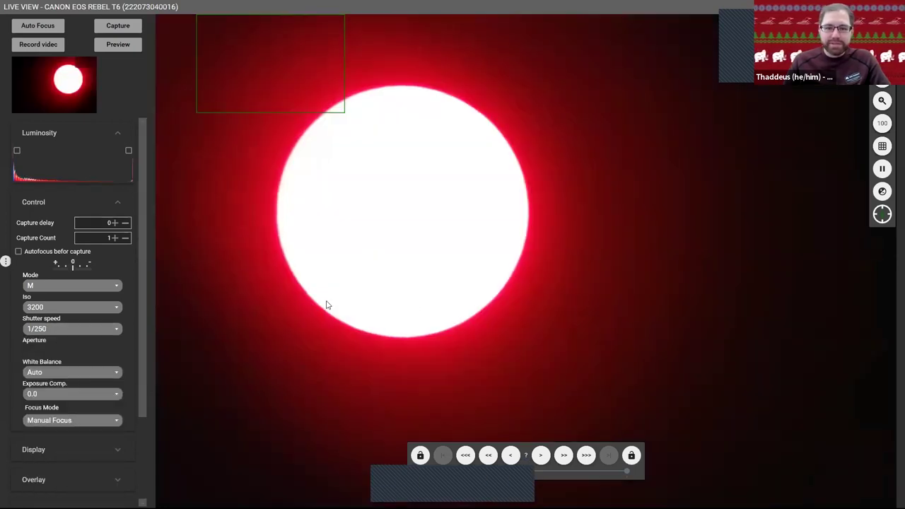
pyautogui.click(289, 271)
pyautogui.click(881, 101)
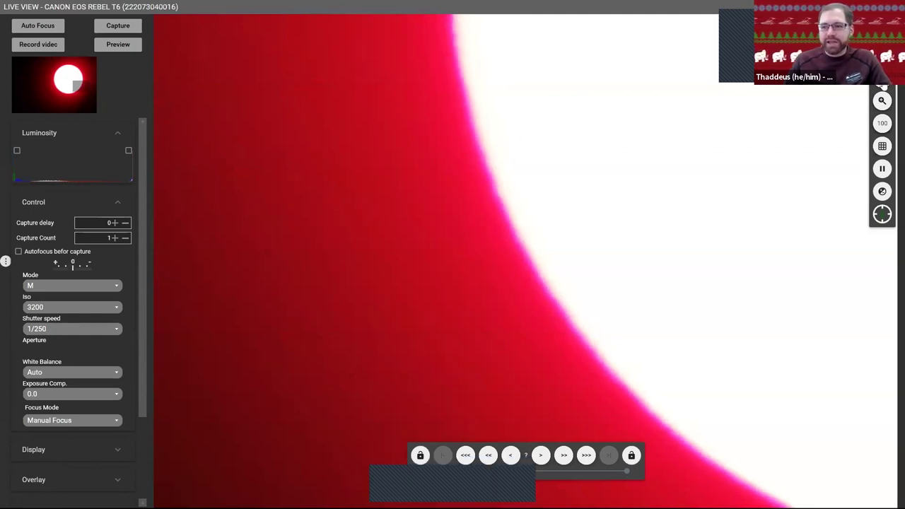
pyautogui.click(882, 100)
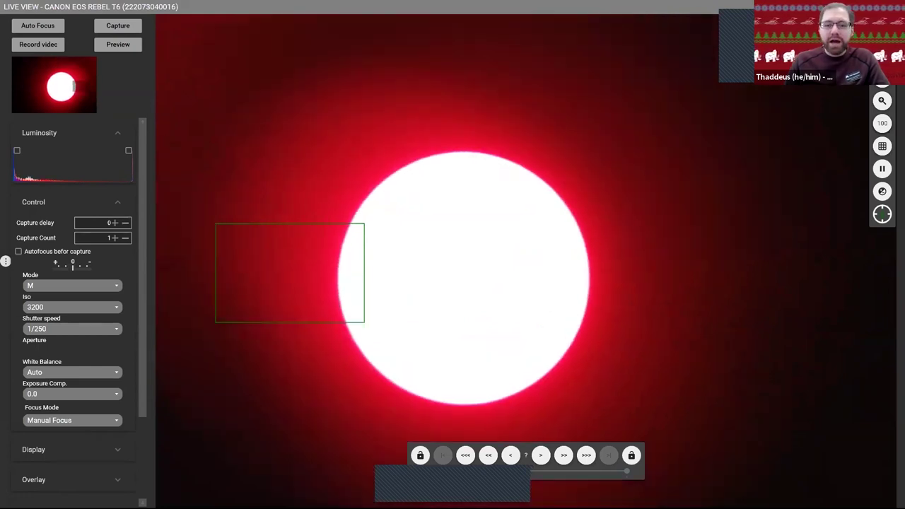
# Magnify the disc's upper-right edge and lengthen the shutter speed to 1/50 and on to 1/15.
pyautogui.click(590, 212)
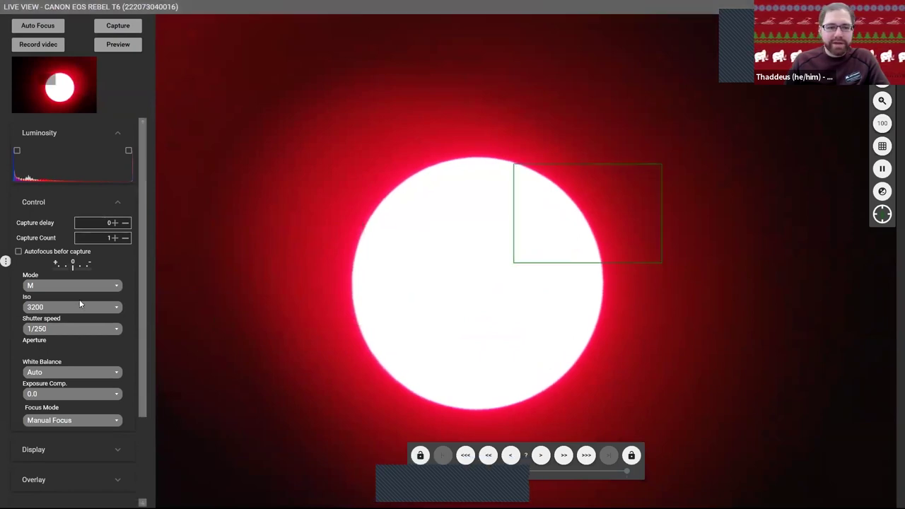
pyautogui.click(882, 101)
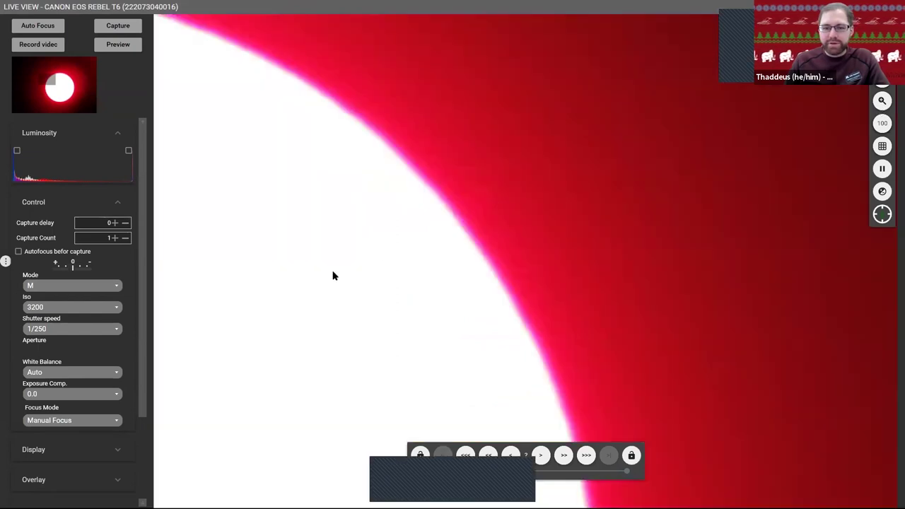
pyautogui.click(108, 327)
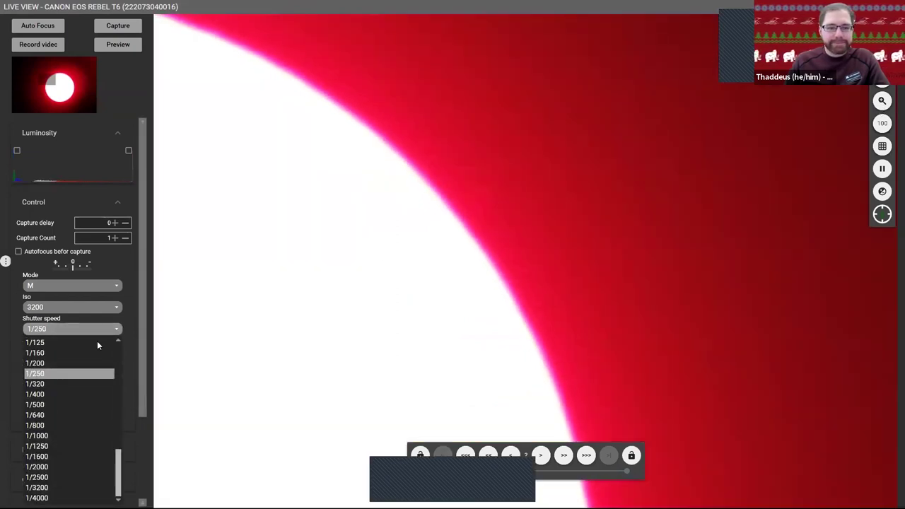
pyautogui.scroll(3, 81, 364)
pyautogui.click(80, 357)
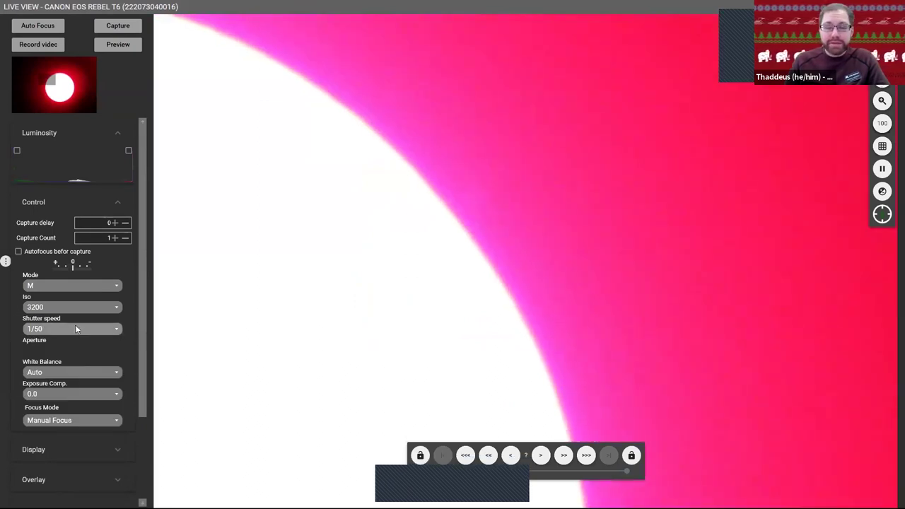
pyautogui.click(75, 326)
pyautogui.scroll(3, 65, 363)
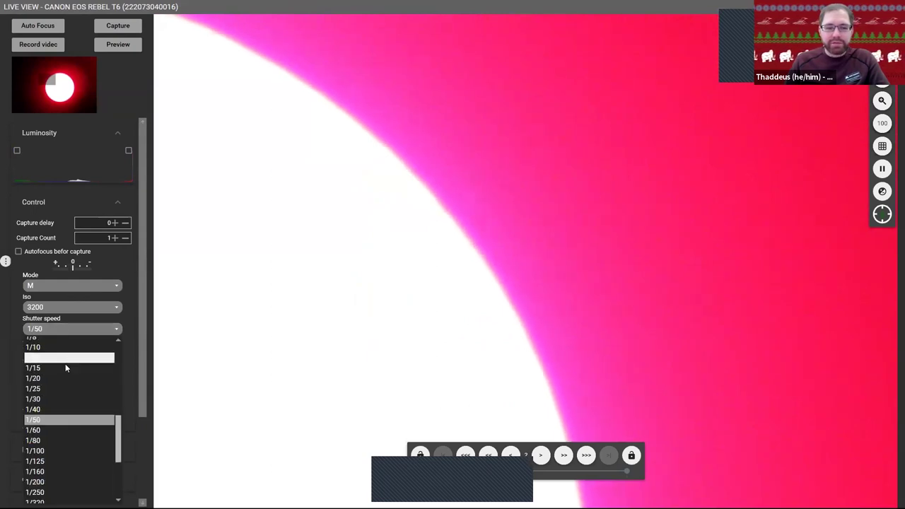
pyautogui.click(65, 368)
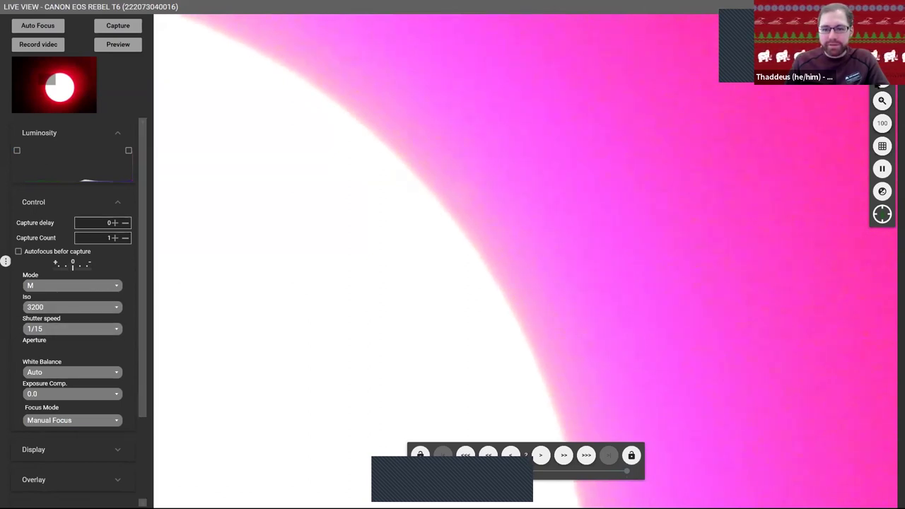
# Examine the disc's upper-left edge and its lower-right edge in the magnified live view.
pyautogui.click(355, 229)
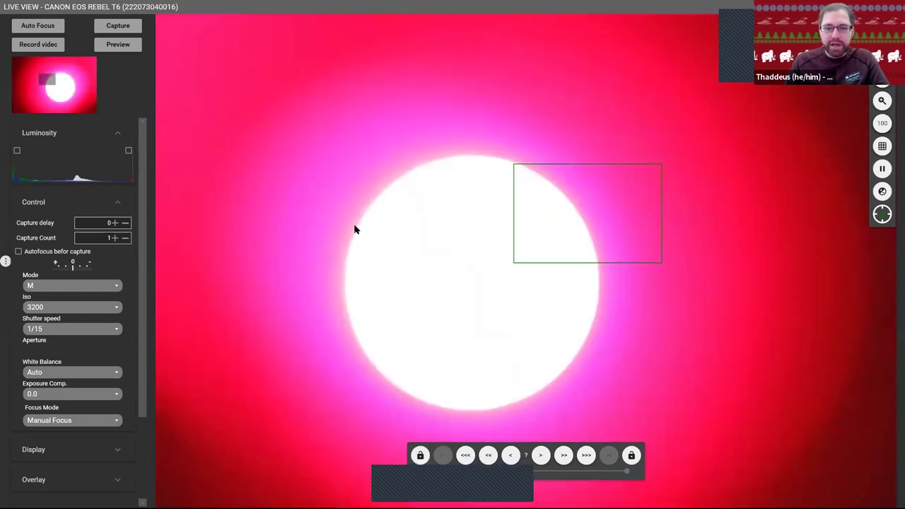
pyautogui.click(355, 229)
pyautogui.click(881, 102)
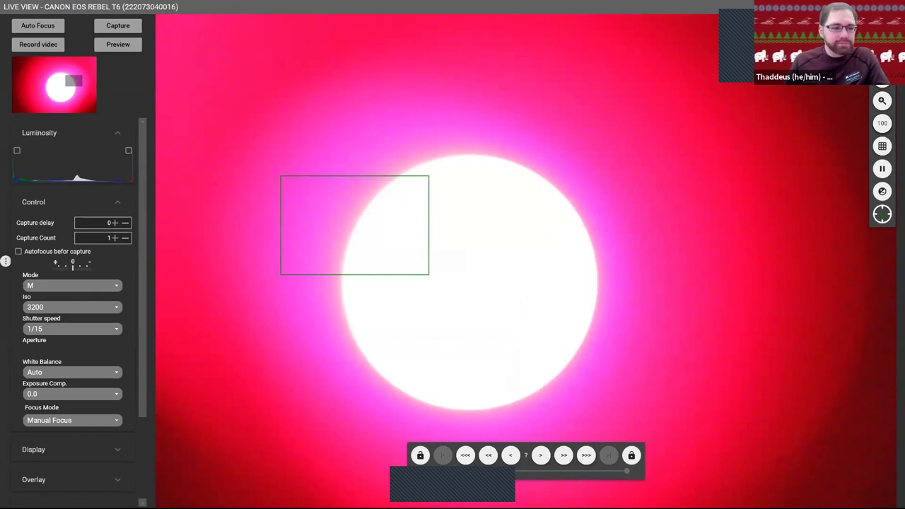
pyautogui.click(573, 356)
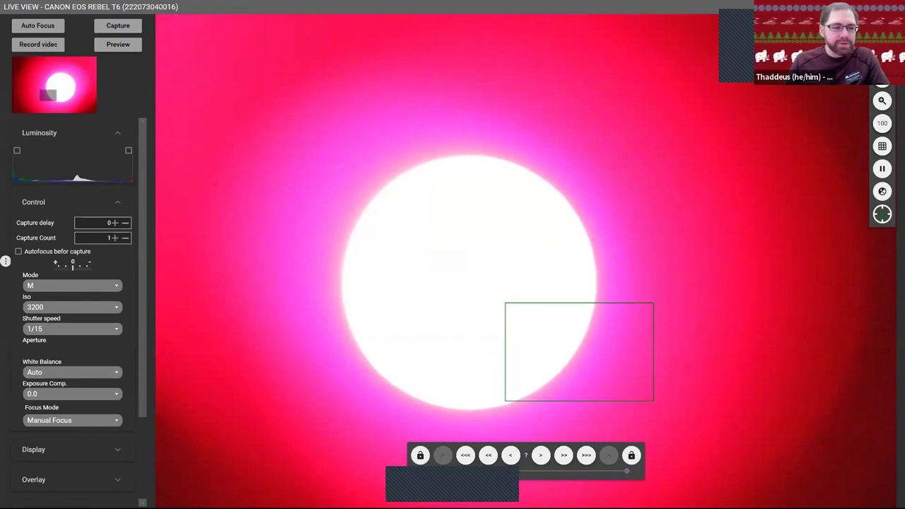
pyautogui.click(881, 101)
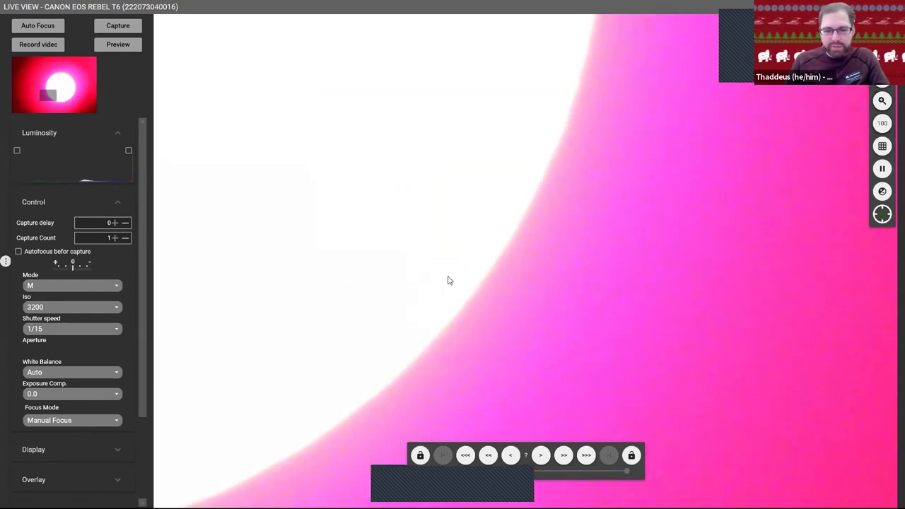
# Shorten the shutter speed in stages to 1/30, 1/100 and 1/200 while checking the disc's lower-right edge.
pyautogui.click(106, 329)
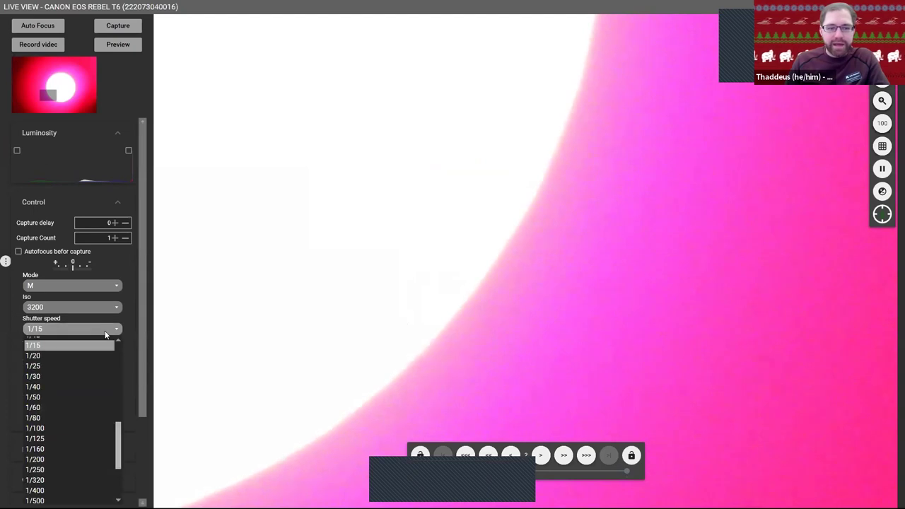
pyautogui.click(77, 383)
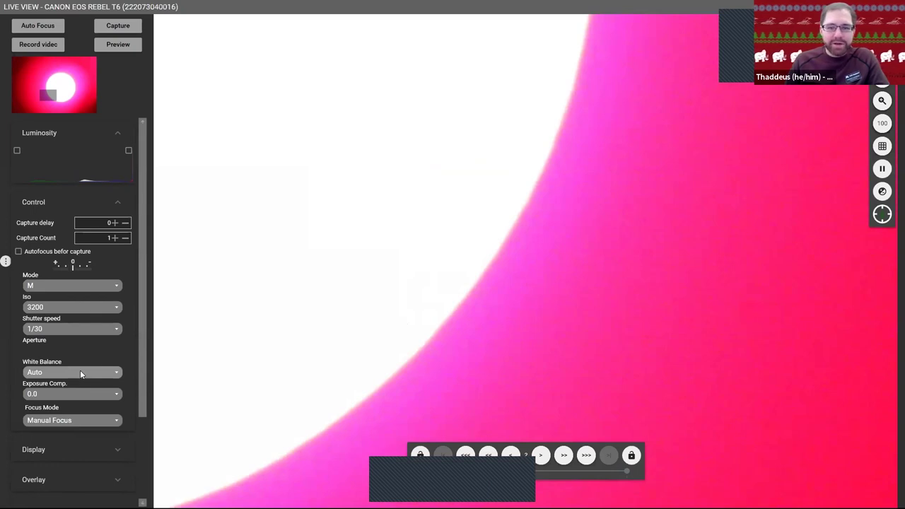
pyautogui.scroll(-2, 108, 329)
pyautogui.click(108, 330)
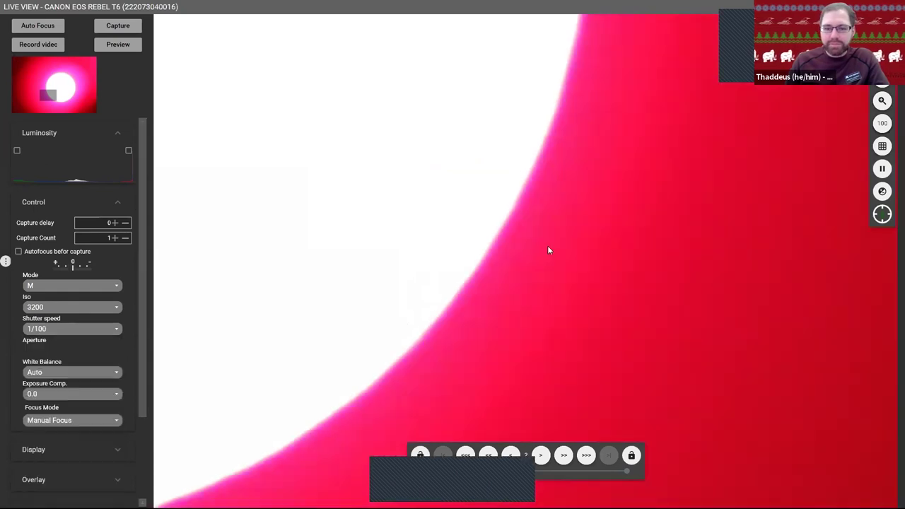
pyautogui.click(91, 382)
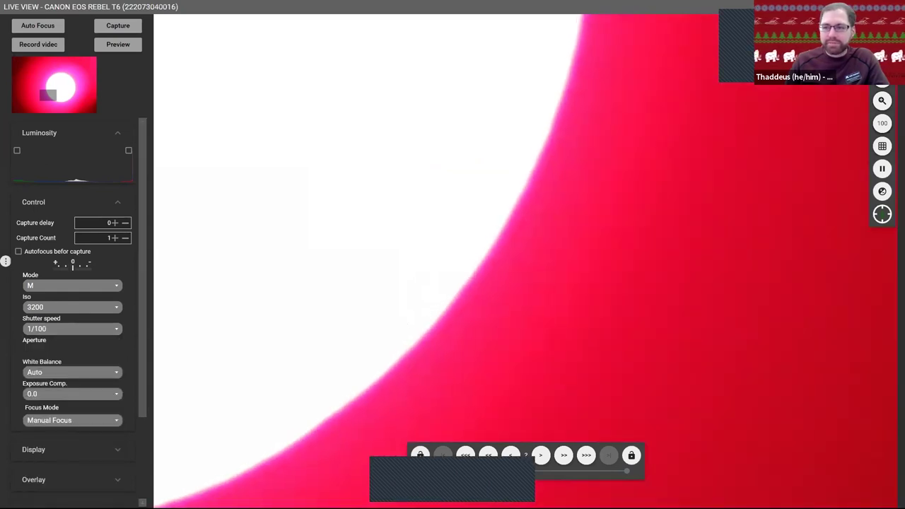
pyautogui.click(85, 326)
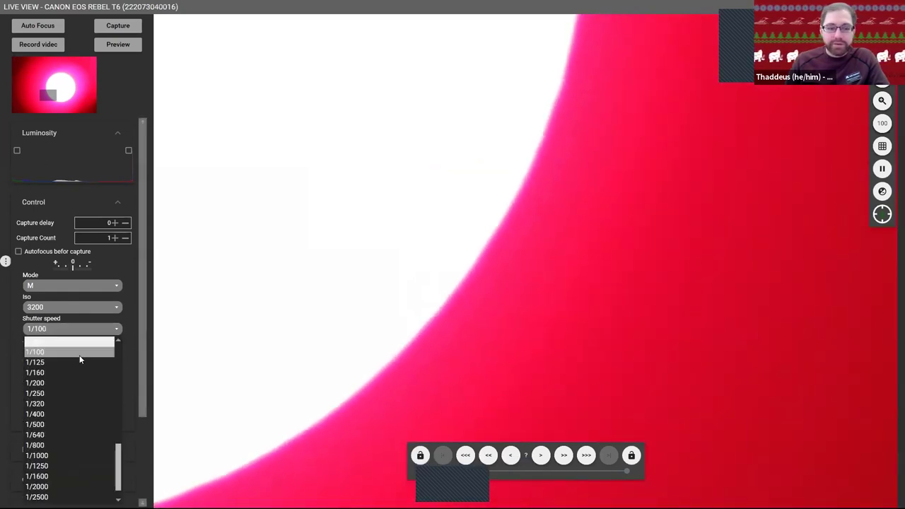
pyautogui.click(77, 381)
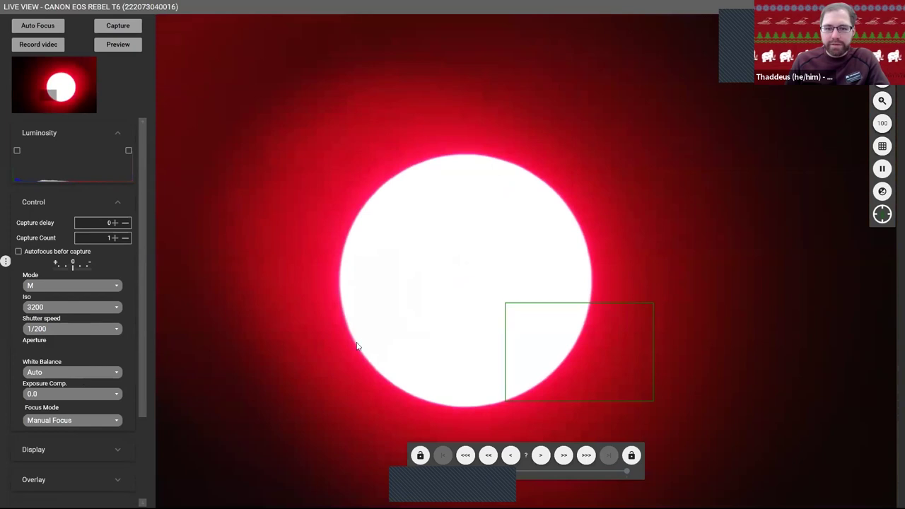
# Set the shutter speed to 1/1600 and place the magnification frame over the disc's upper-left edge.
pyautogui.click(98, 329)
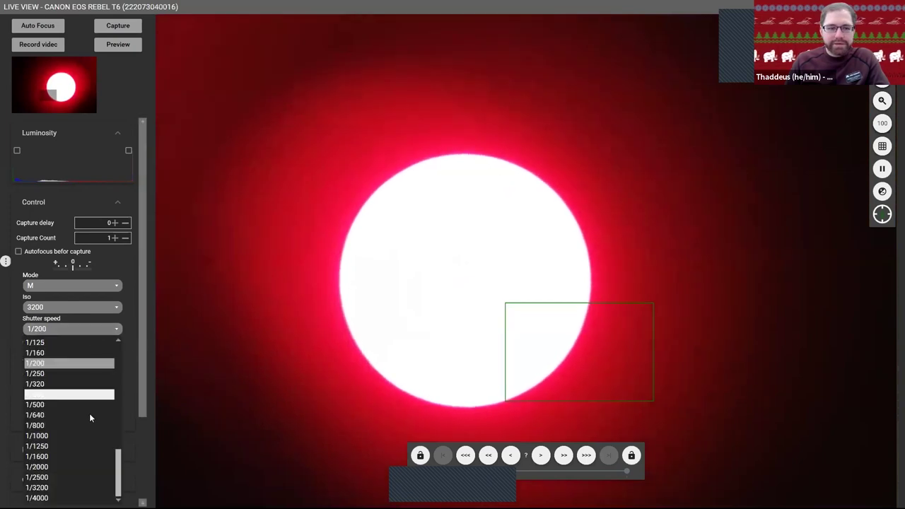
pyautogui.click(63, 454)
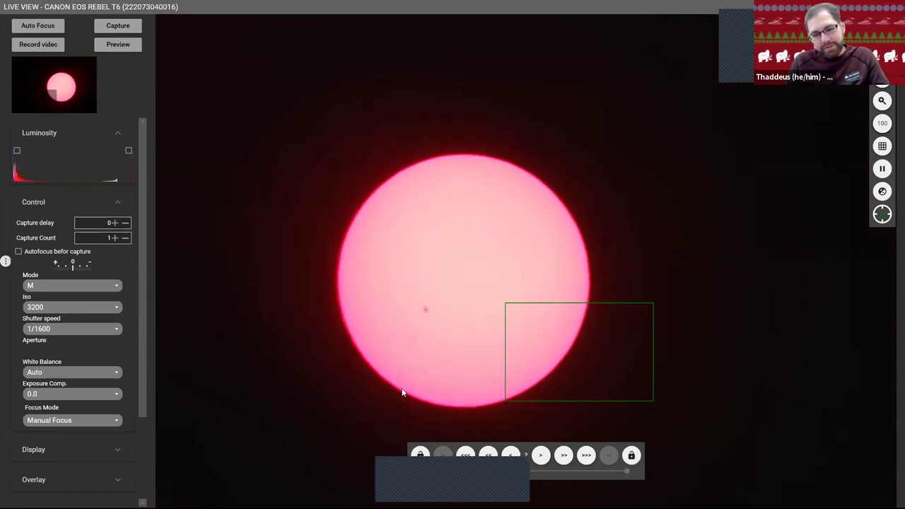
pyautogui.click(408, 172)
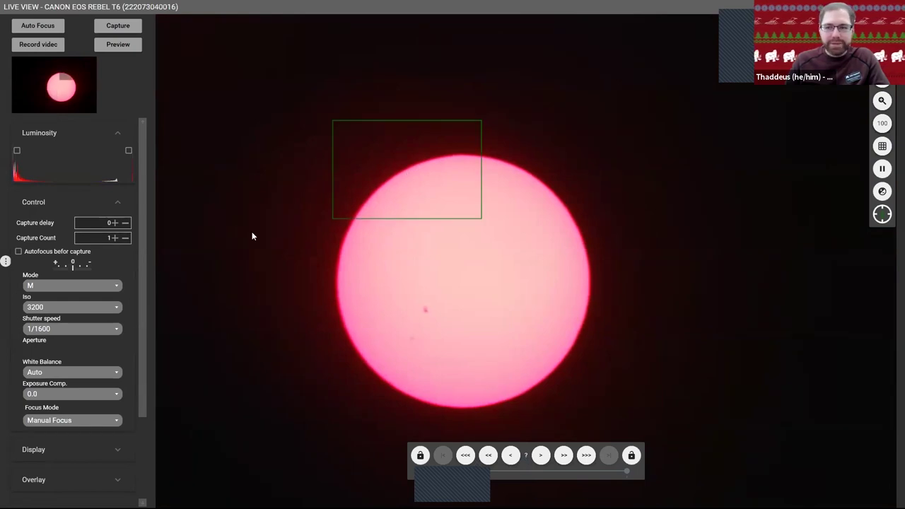
# Magnify the disc's upper-left edge and set the shutter speed to 1/1000.
pyautogui.click(883, 101)
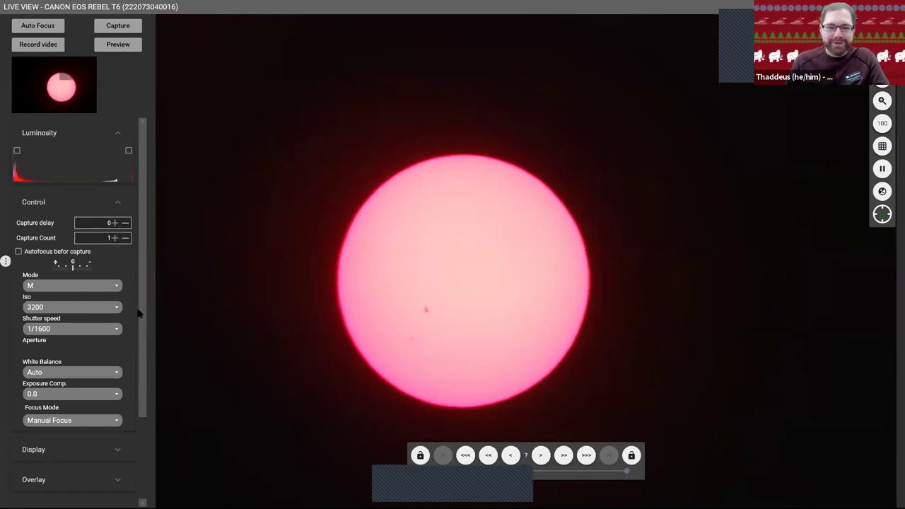
pyautogui.click(103, 328)
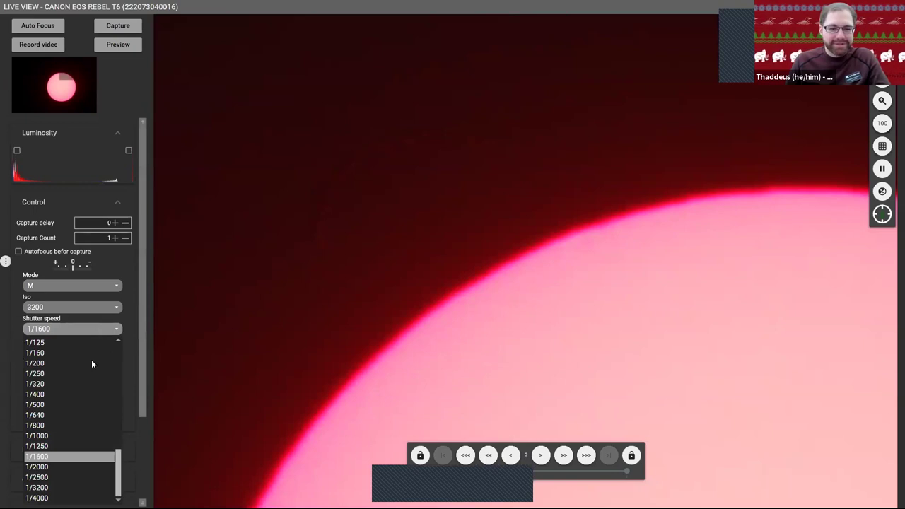
pyautogui.click(71, 436)
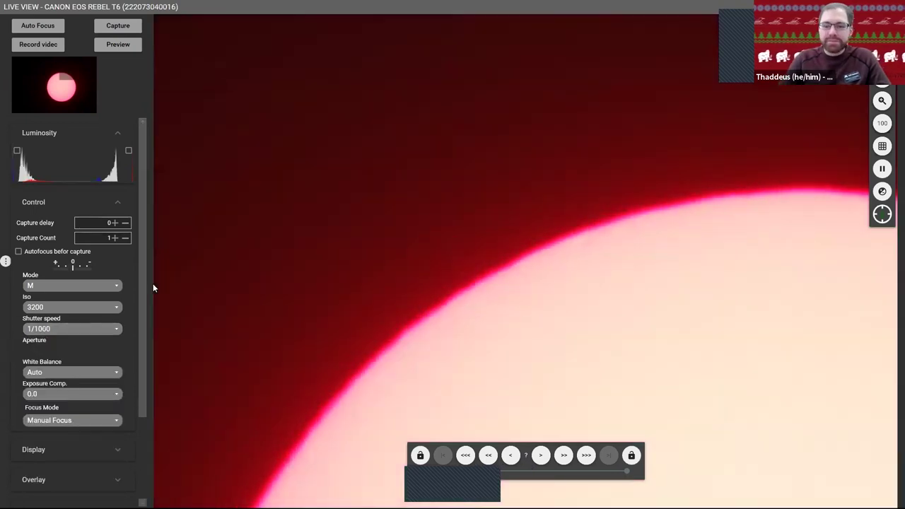
# Lengthen the shutter speed in stages through 1/800, 1/400, 1/250 and 1/160 to 1/100 while checking the disc's upper-left edge.
pyautogui.press('Down')
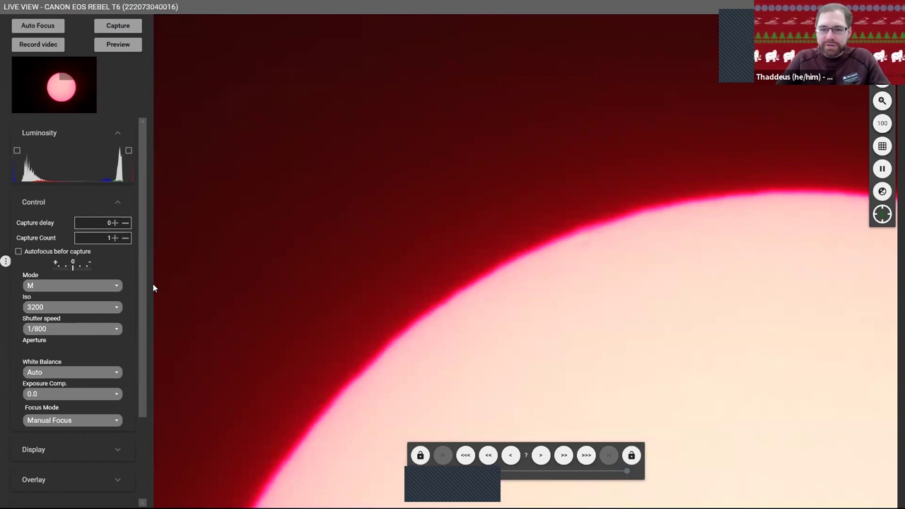
pyautogui.press('Down')
pyautogui.press('Down')
pyautogui.press('Down')
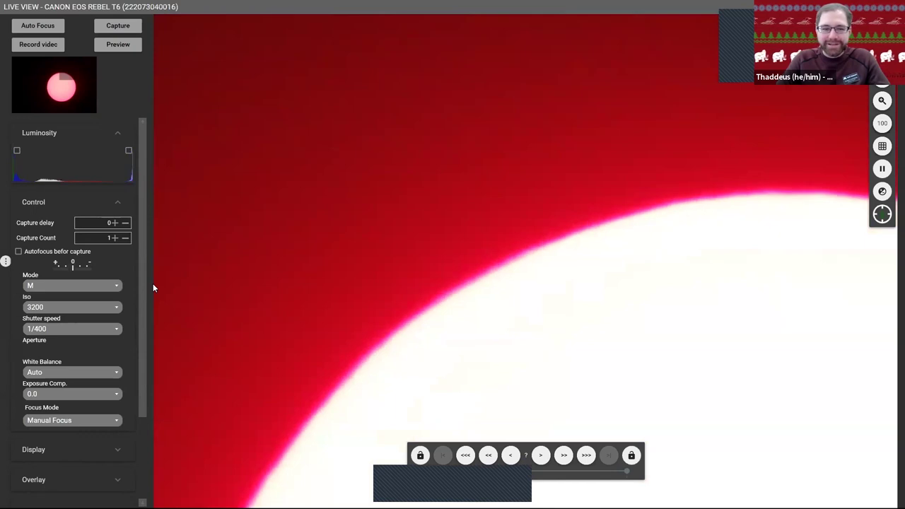
pyautogui.press('Down')
pyautogui.press('Down')
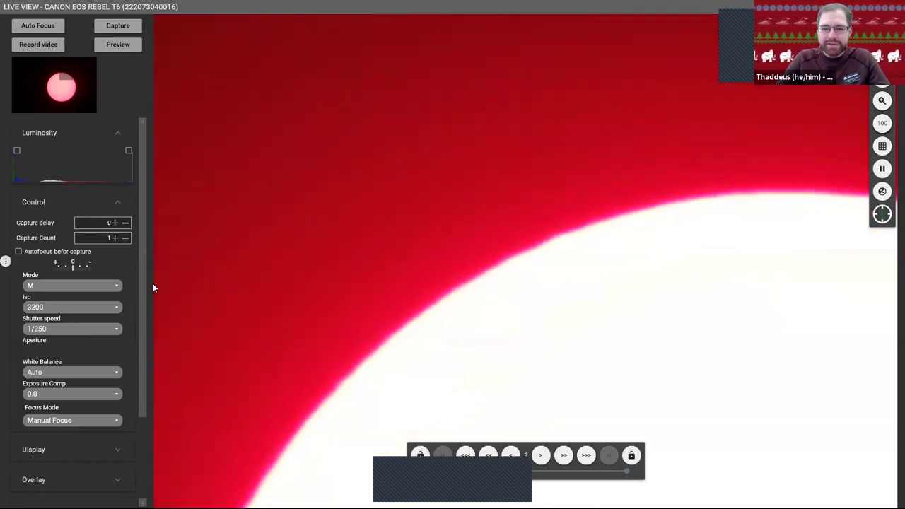
pyautogui.press('Down')
pyautogui.press('Down')
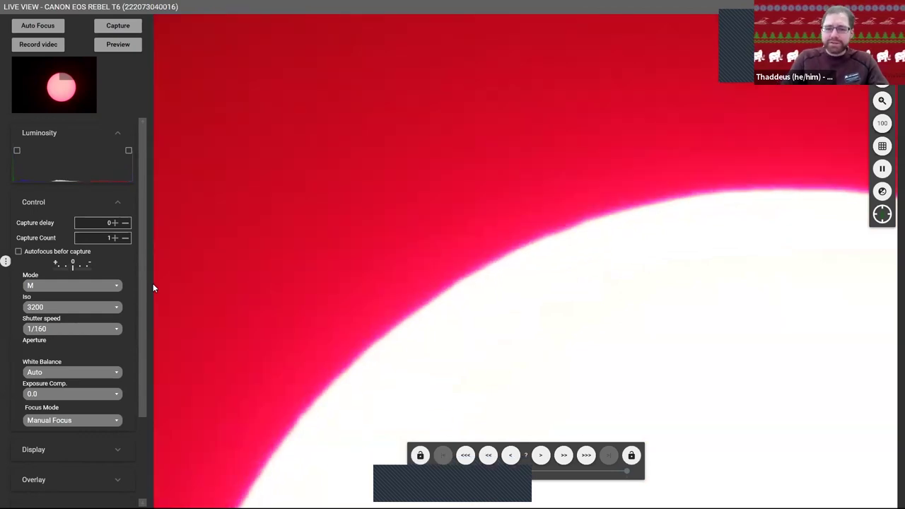
pyautogui.press('Down')
pyautogui.press('Down')
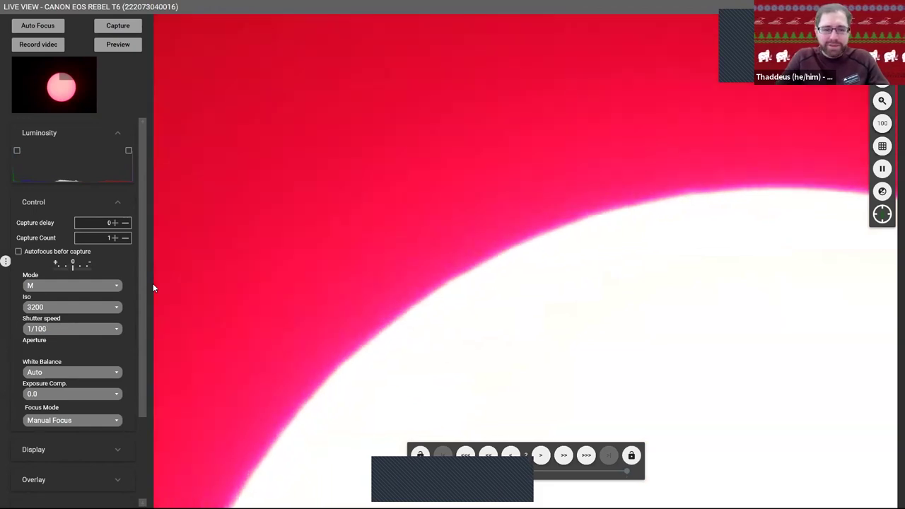
# Lengthen the shutter speed further through 1/80, 1/50, 1/30, 1/20 and 1/10 to 1/8 while checking the magnified limb.
pyautogui.press('Down')
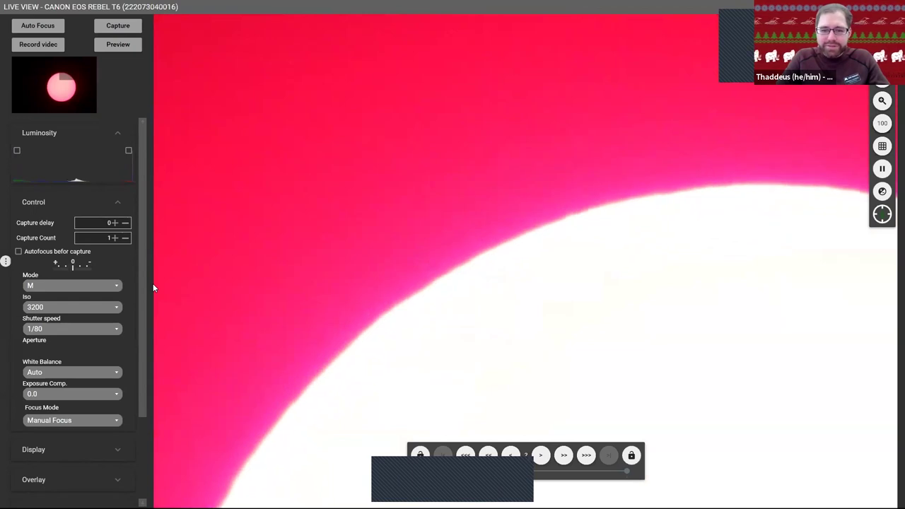
pyautogui.press('Down')
pyautogui.press('Down')
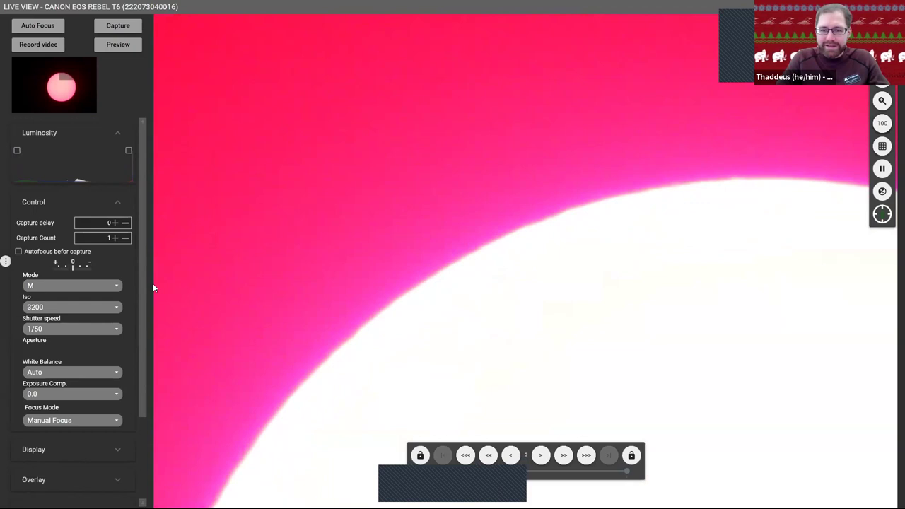
pyautogui.press('Down')
pyautogui.press('Down')
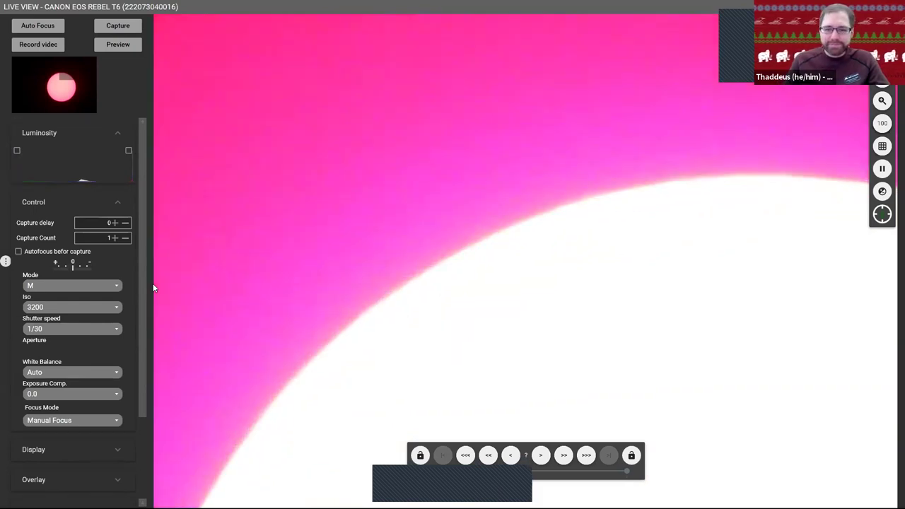
pyautogui.press('Down')
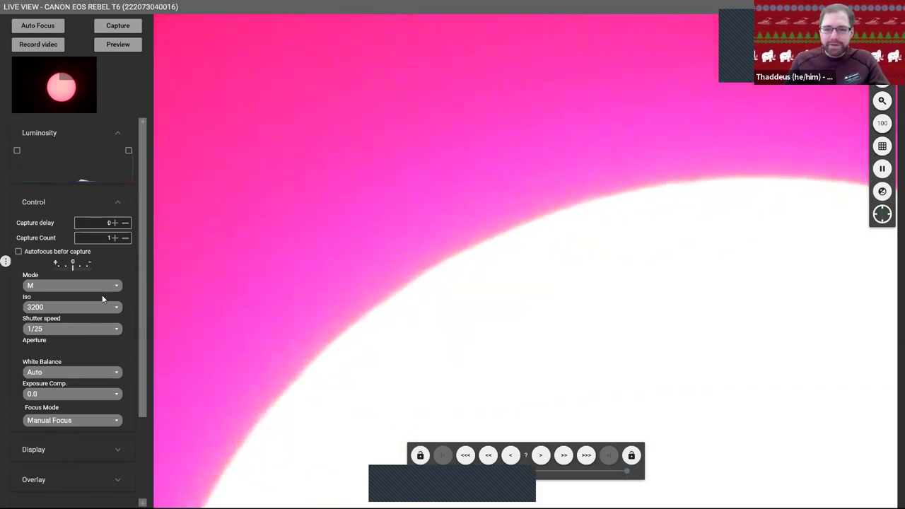
pyautogui.press('Down')
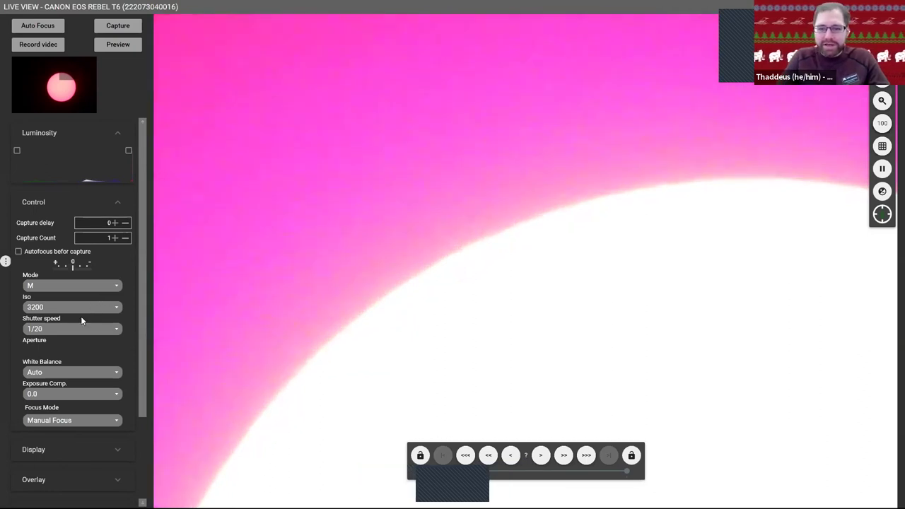
pyautogui.press('Down')
pyautogui.press('Down')
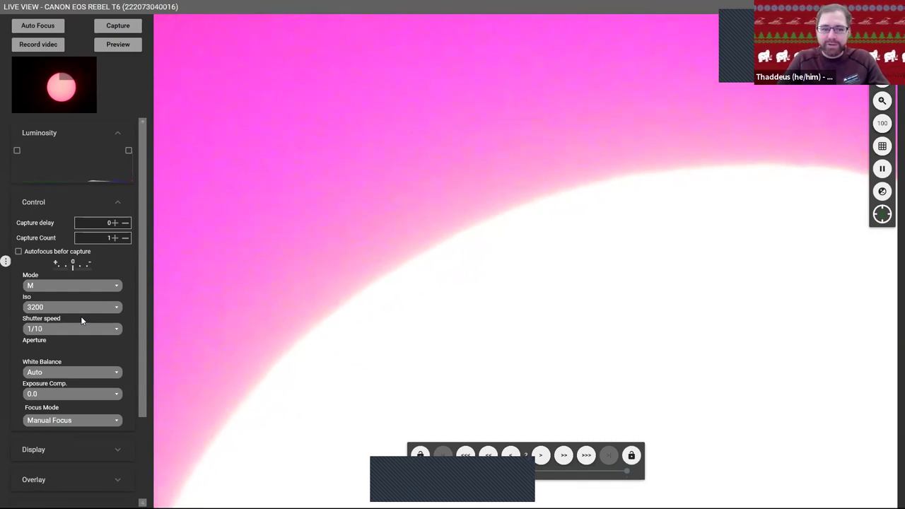
pyautogui.press('Down')
pyautogui.press('Down')
pyautogui.press('Down')
pyautogui.press('Down')
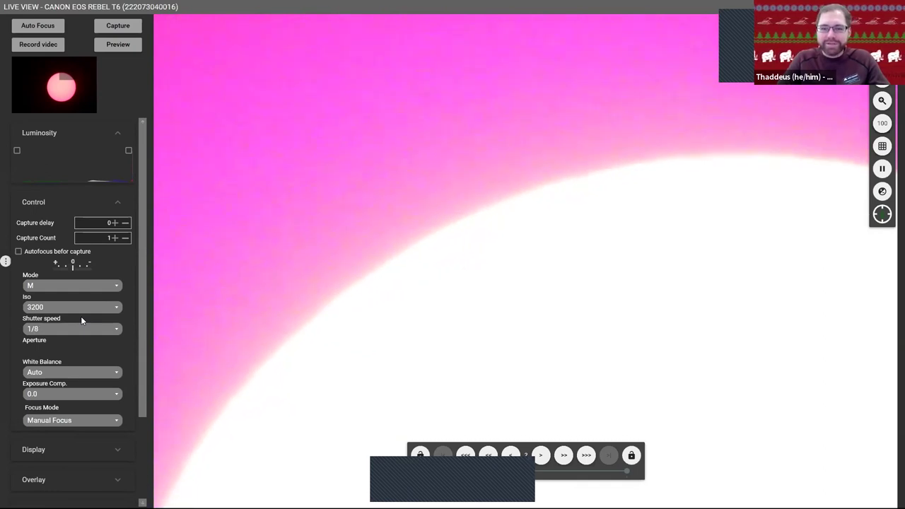